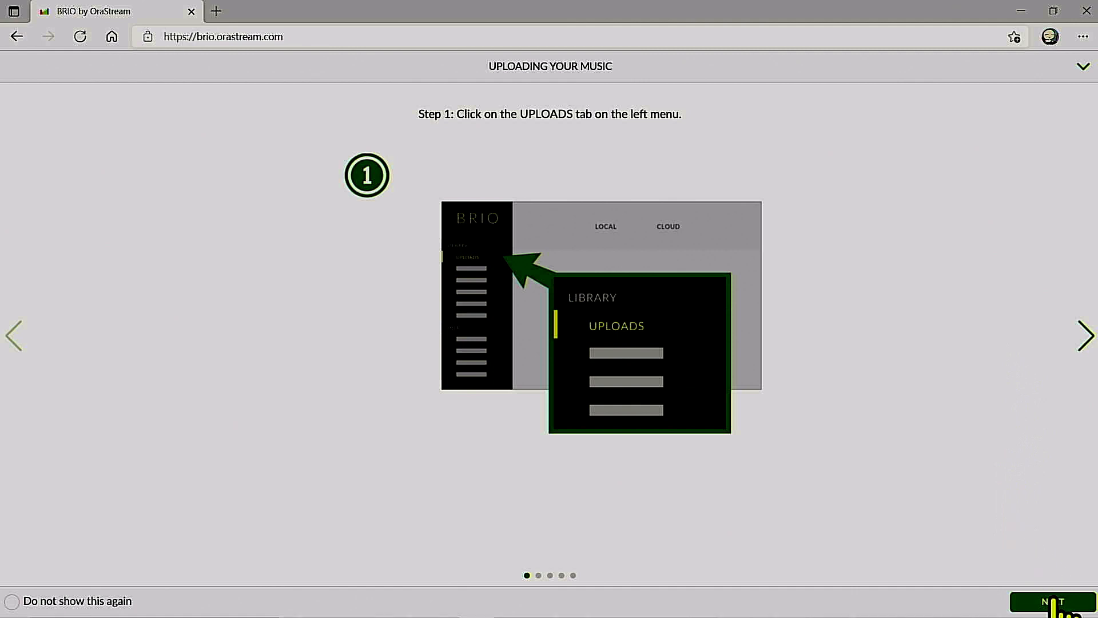
Step: Go through all the pages of the music upload introduction and close it
{"action": "left_click", "coordinate": [1055, 604]}
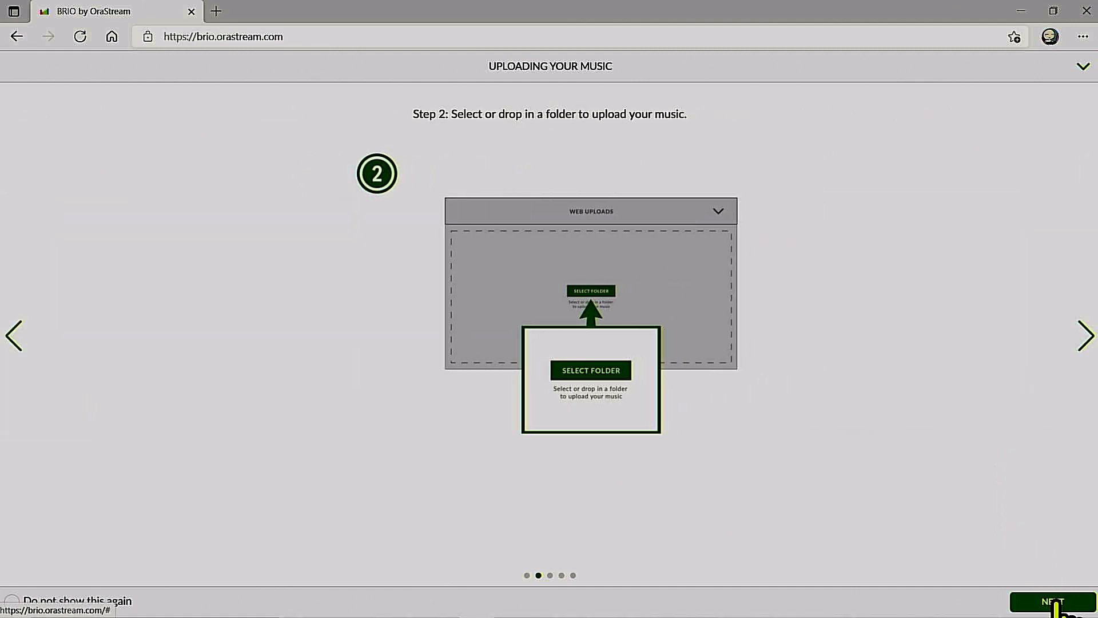
{"action": "left_click", "coordinate": [1055, 604]}
{"action": "left_click", "coordinate": [1056, 604]}
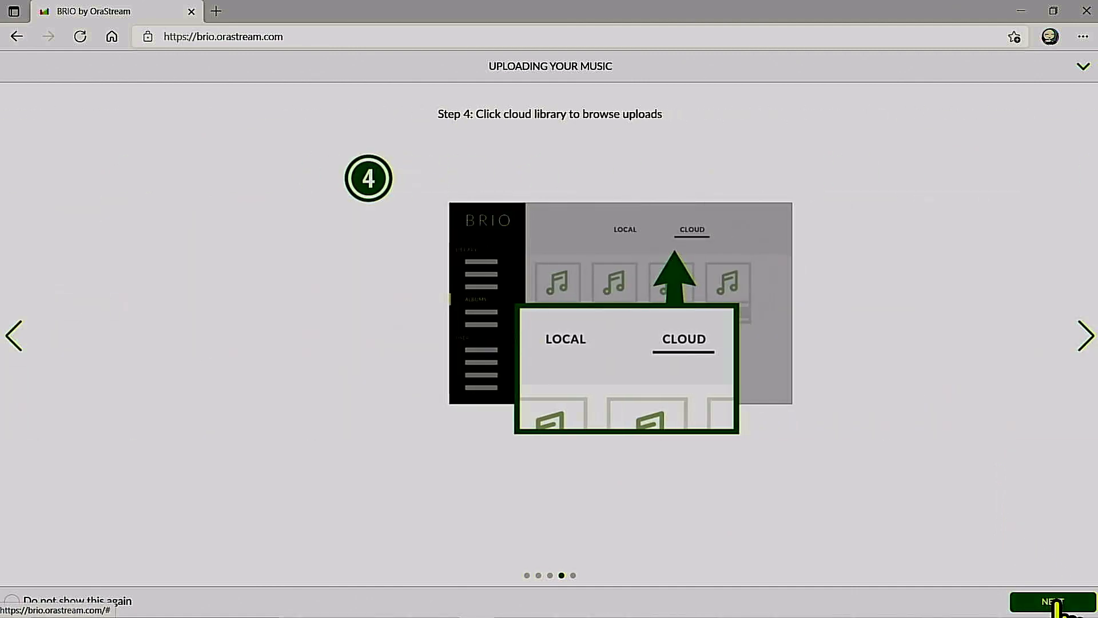
{"action": "left_click", "coordinate": [1055, 604]}
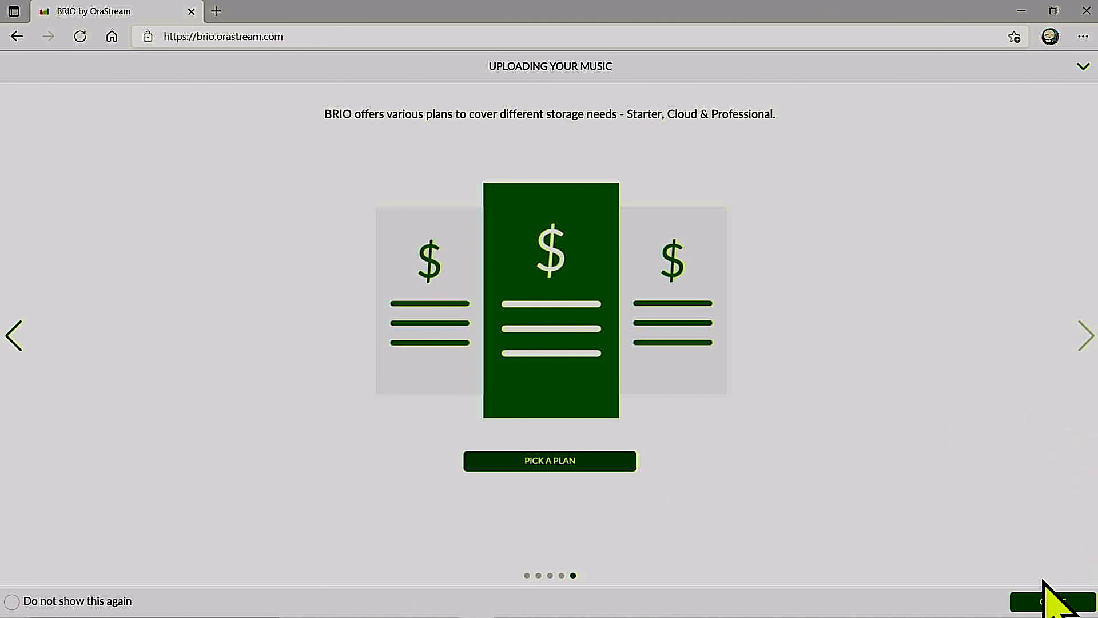
{"action": "left_click", "coordinate": [1053, 601]}
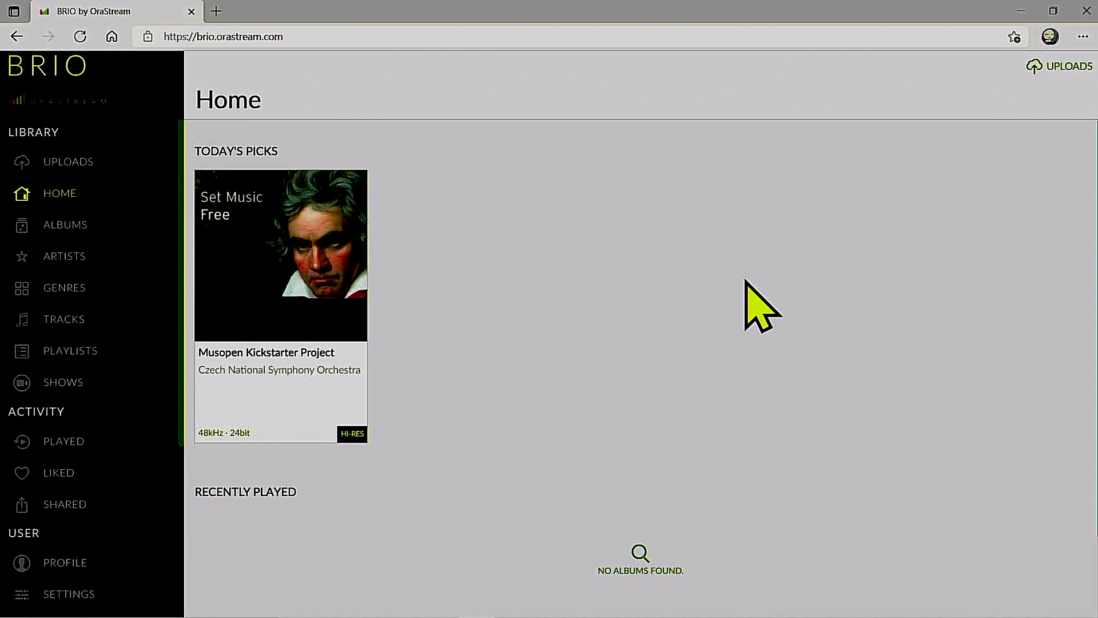
Step: Start adding a new show in the library's Shows section and choose Recorded as its type
{"action": "left_click", "coordinate": [87, 384]}
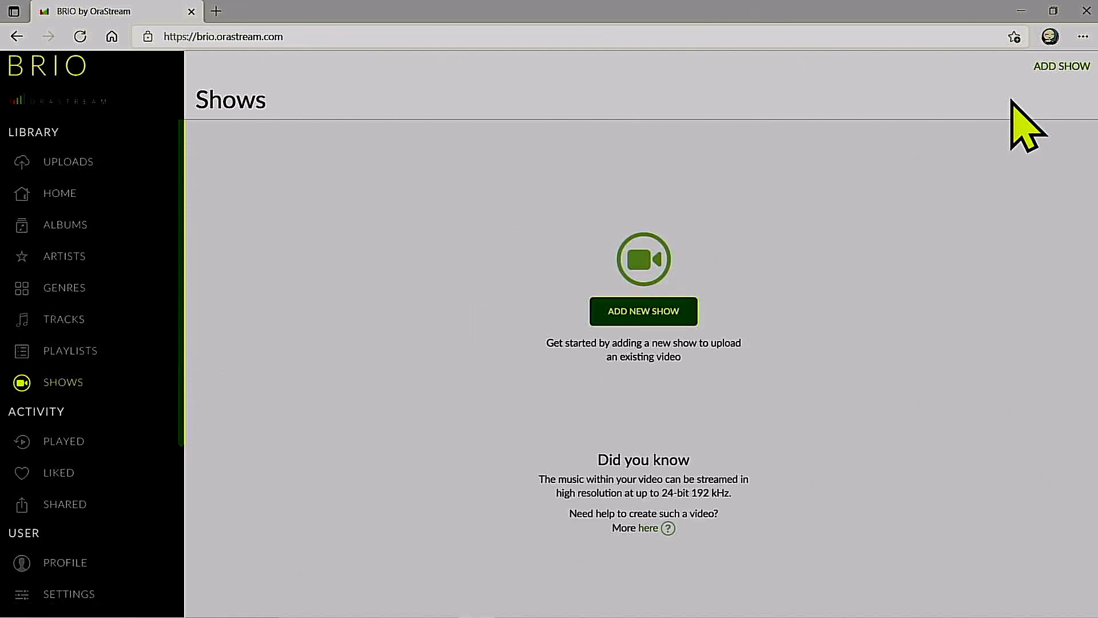
{"action": "left_click", "coordinate": [652, 312]}
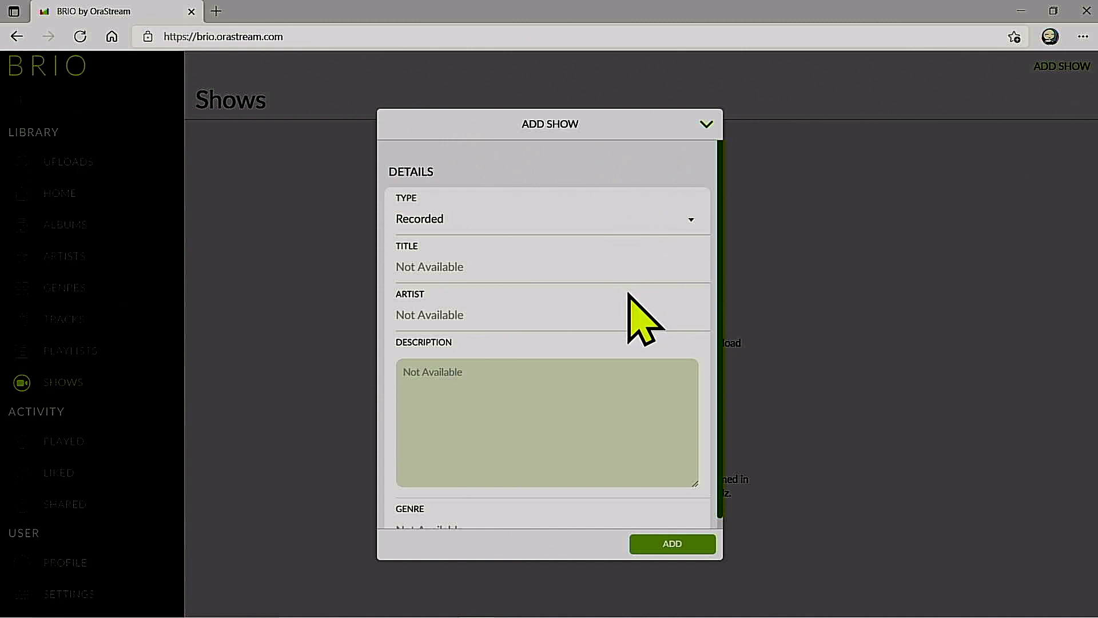
{"action": "scroll", "coordinate": [630, 294], "scroll_direction": "down", "scroll_amount": 2}
{"action": "scroll", "coordinate": [629, 294], "scroll_direction": "up", "scroll_amount": 2}
{"action": "left_click", "coordinate": [691, 220]}
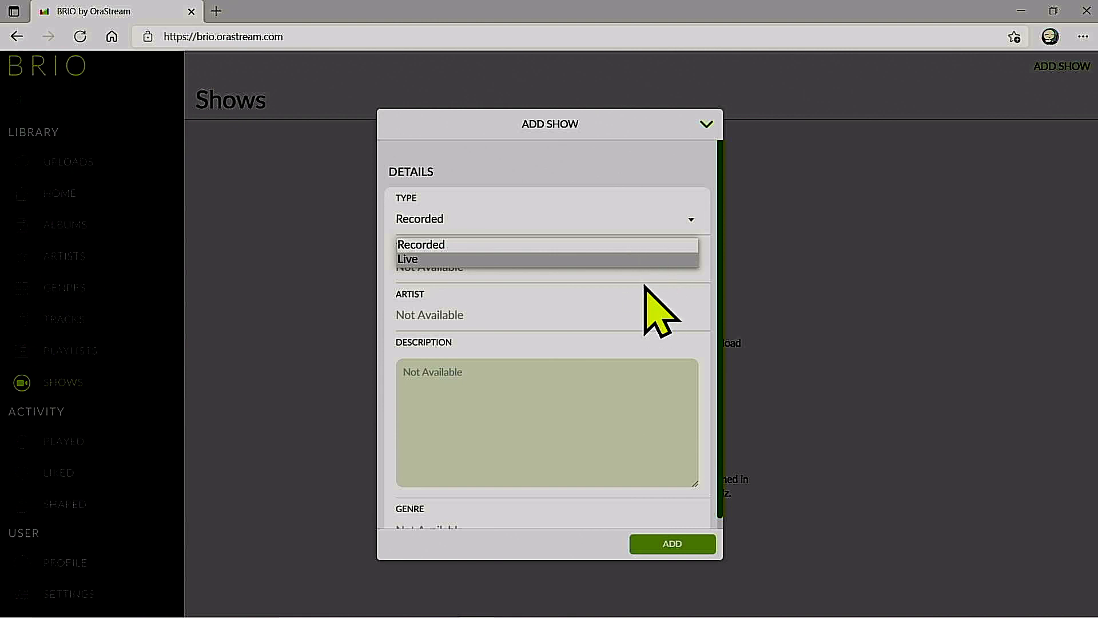
{"action": "left_click", "coordinate": [642, 247]}
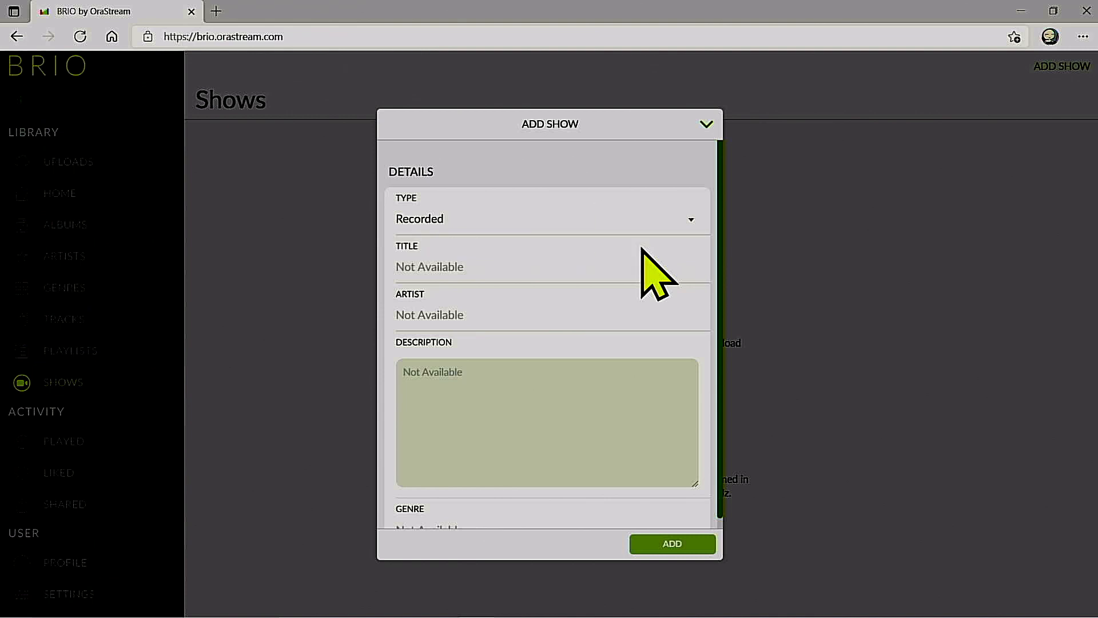
Step: Enter "Brio Show Tutorial" as the new show's title and "OraStream" as its artist
{"action": "left_click", "coordinate": [610, 260]}
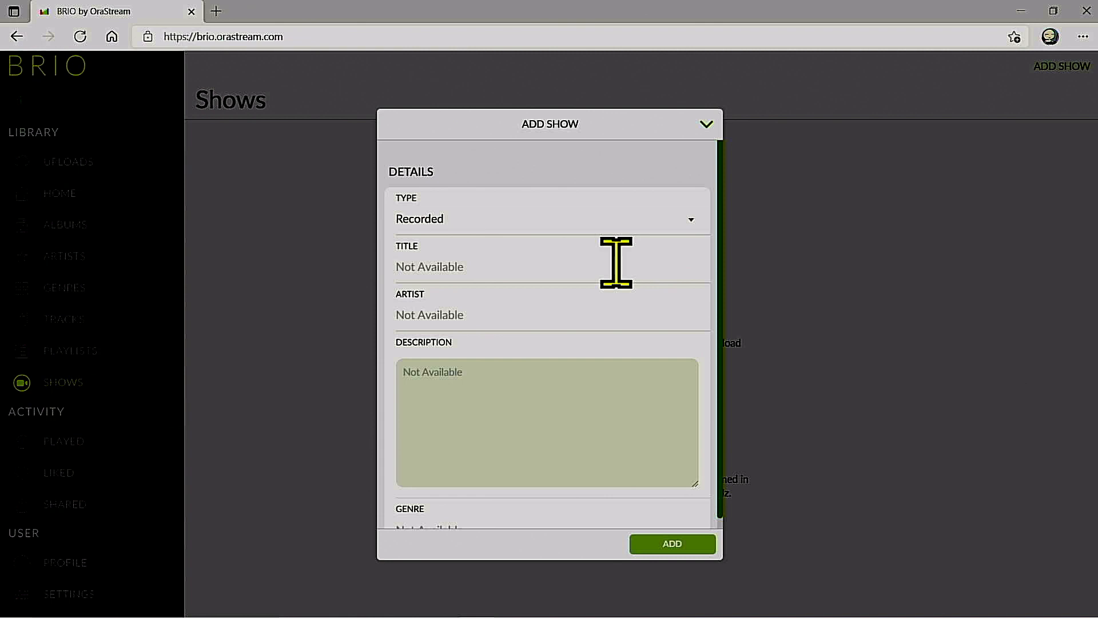
{"action": "type", "text": "Brio "}
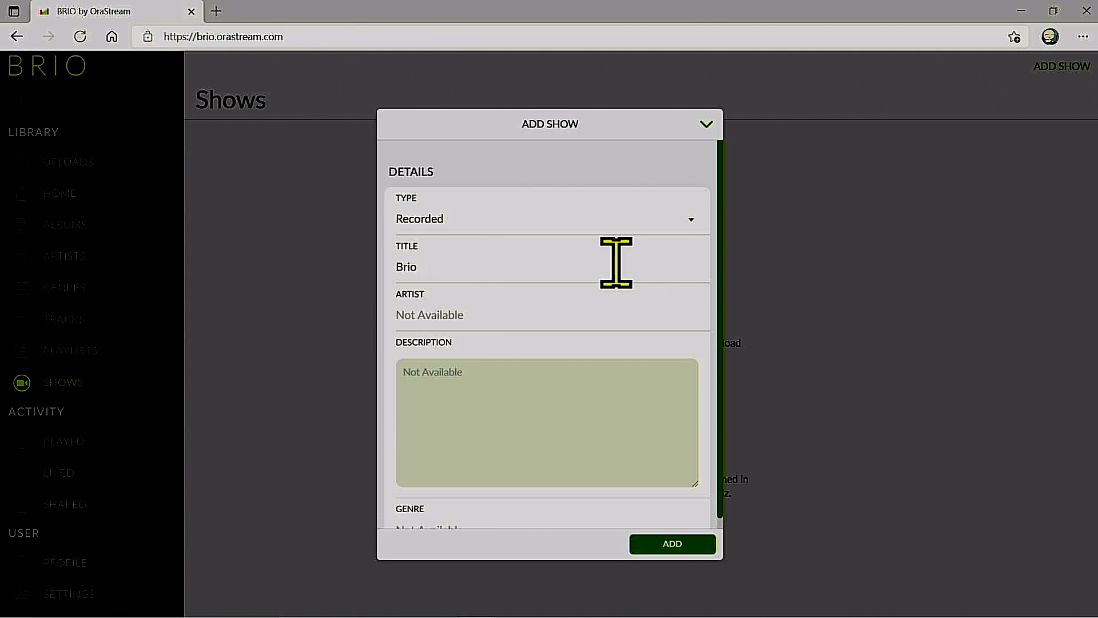
{"action": "type", "text": "Show Tutorial"}
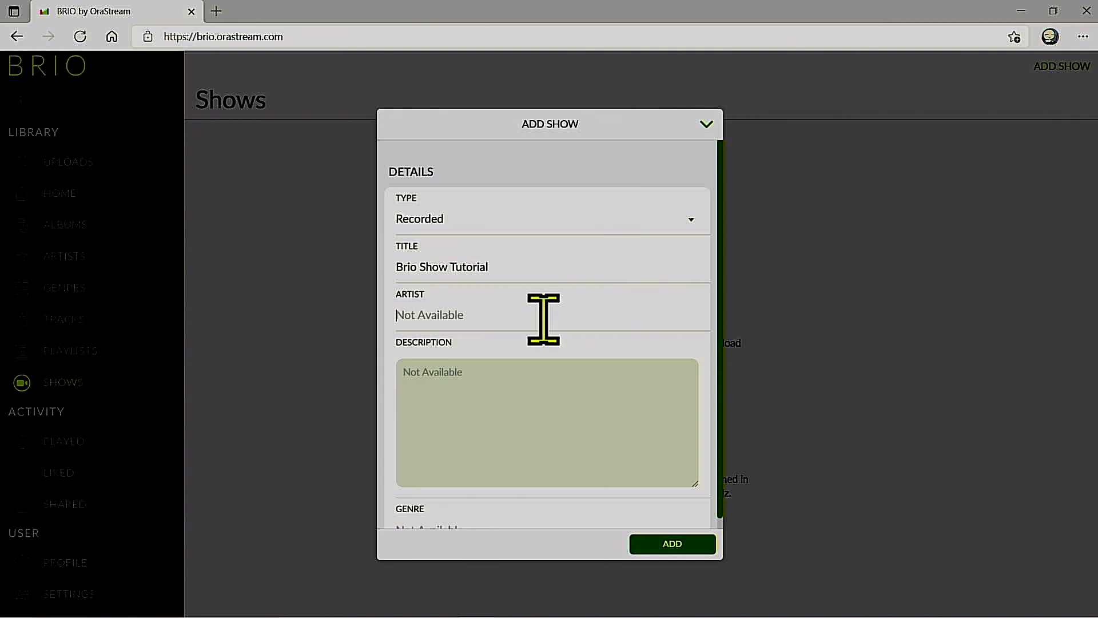
{"action": "type", "text": "O"}
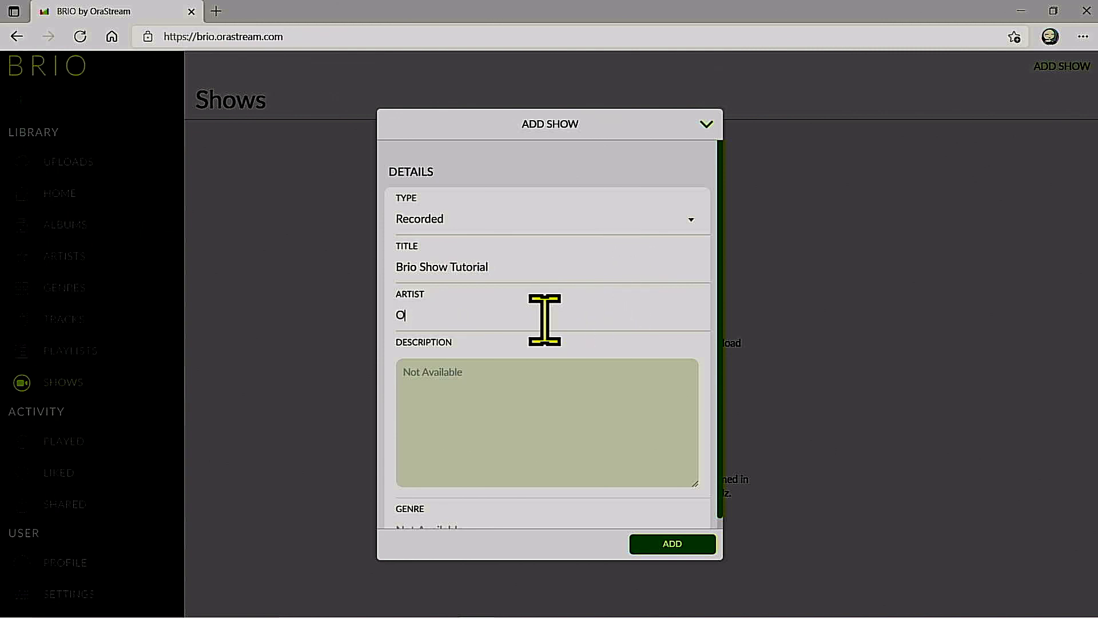
{"action": "type", "text": "raStream"}
Step: Enter "How to setup Brio Shows." as the new show's description
{"action": "left_click", "coordinate": [521, 373]}
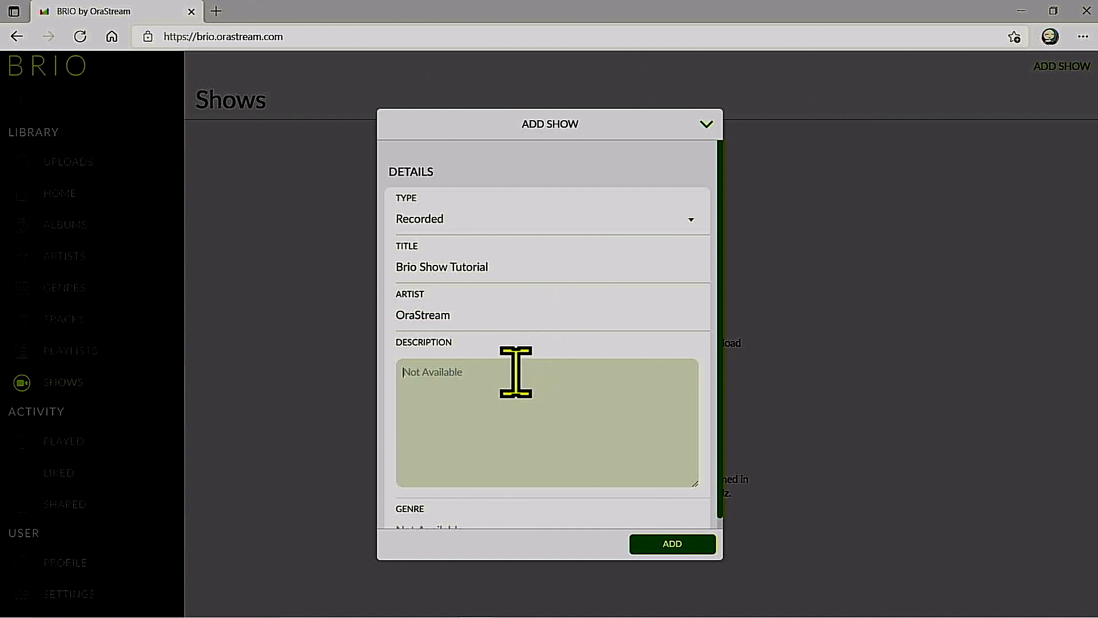
{"action": "type", "text": "How to"}
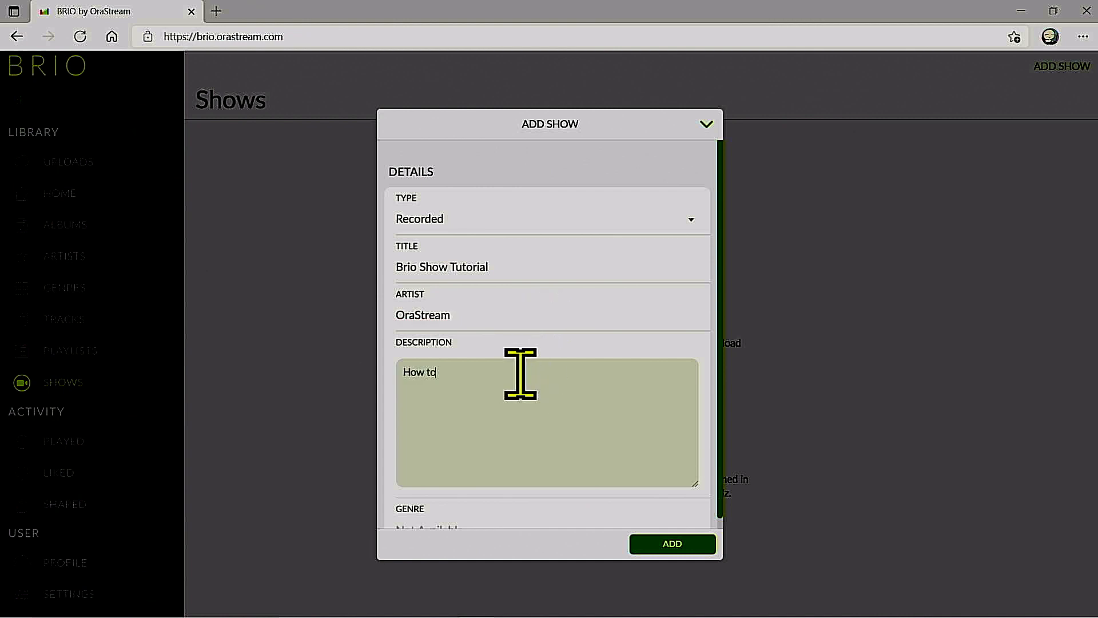
{"action": "type", "text": " setup Brio Shows."}
Step: Set the new show's genre to "Educational" and add the show
{"action": "scroll", "coordinate": [543, 417], "scroll_direction": "down", "scroll_amount": 1}
{"action": "left_click", "coordinate": [496, 483]}
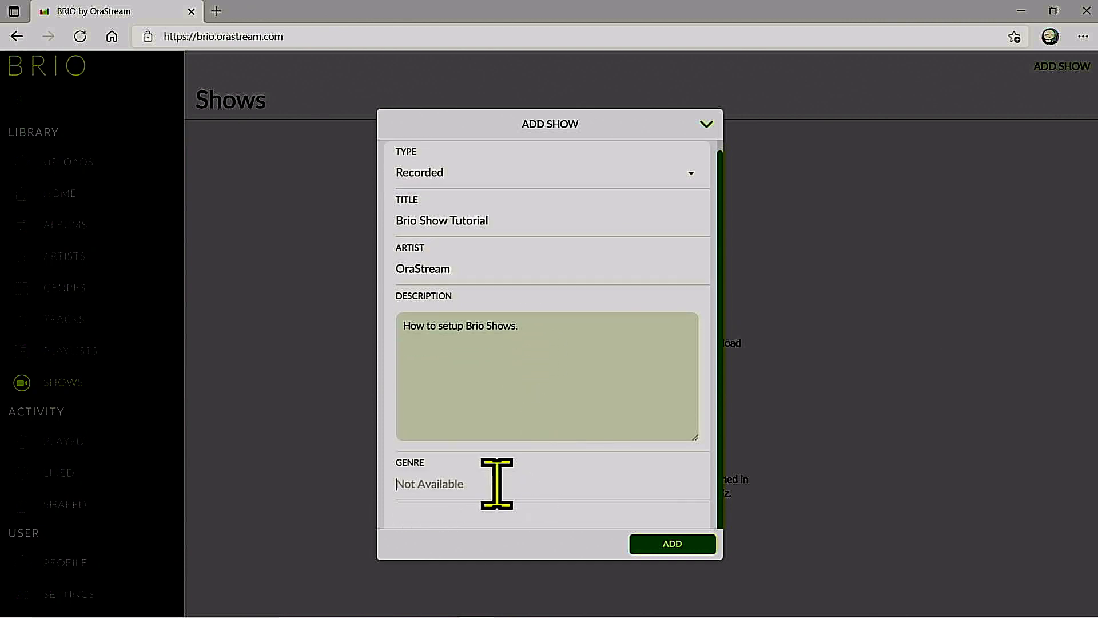
{"action": "type", "text": "Educat"}
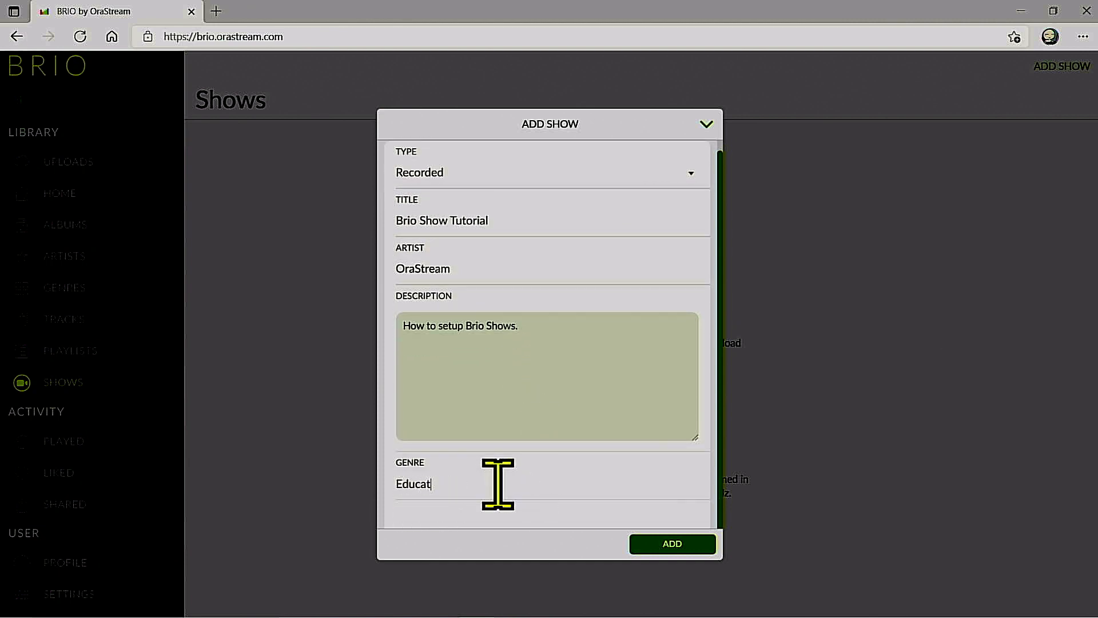
{"action": "type", "text": "ional"}
{"action": "left_click", "coordinate": [665, 549]}
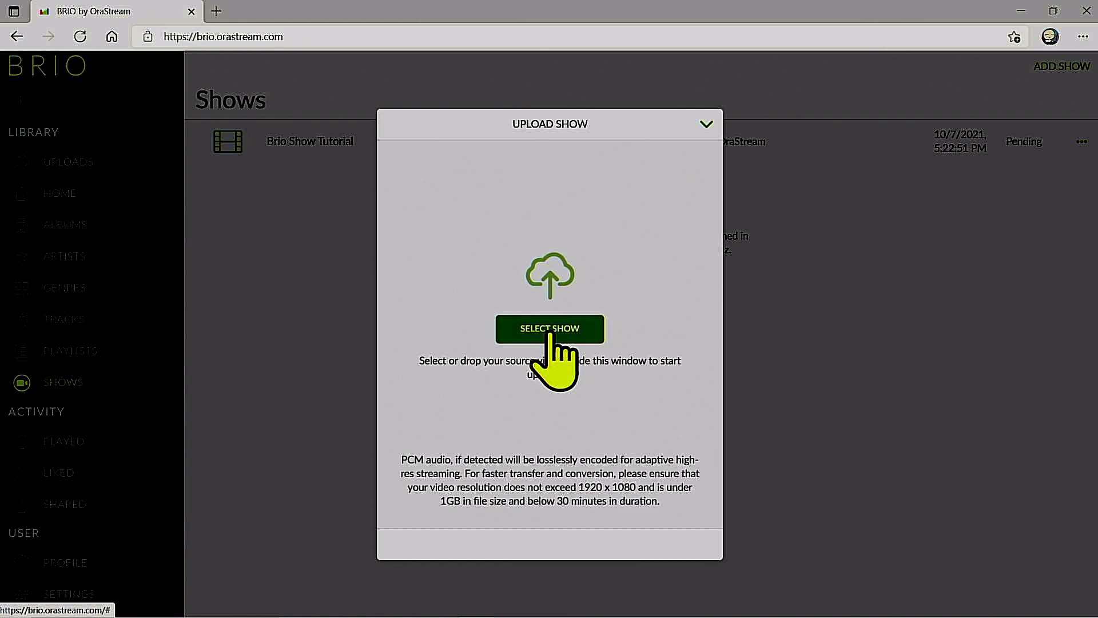
Step: Upload the video file Brio Show Sample Clip from the Brio Show Tutorial Video folder as the show's source and dismiss the upload notice
{"action": "left_click", "coordinate": [549, 334]}
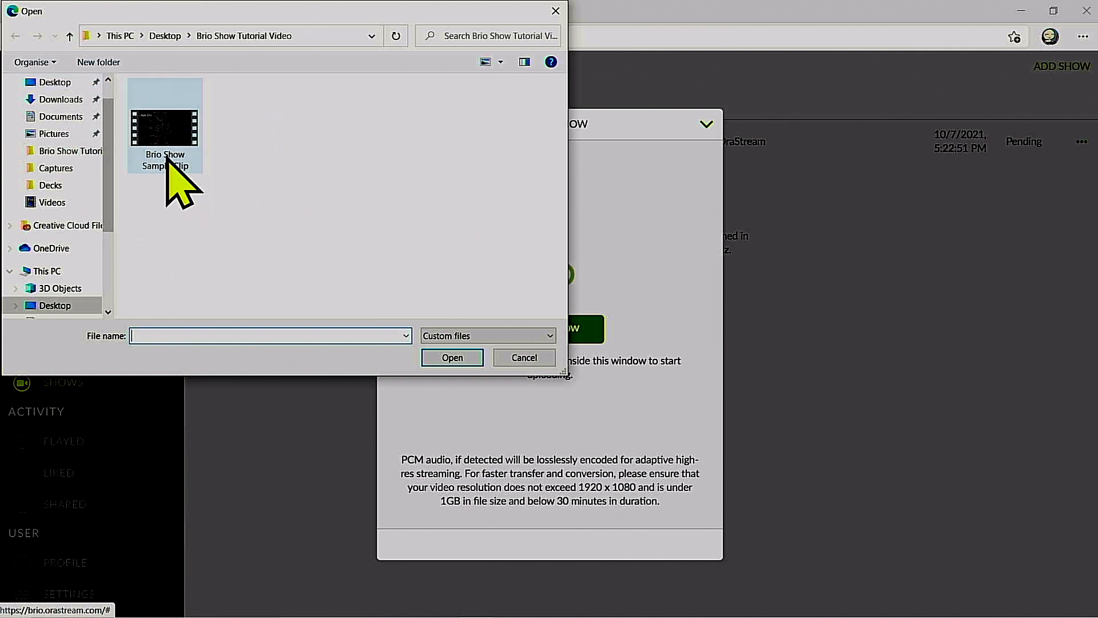
{"action": "left_click", "coordinate": [166, 155]}
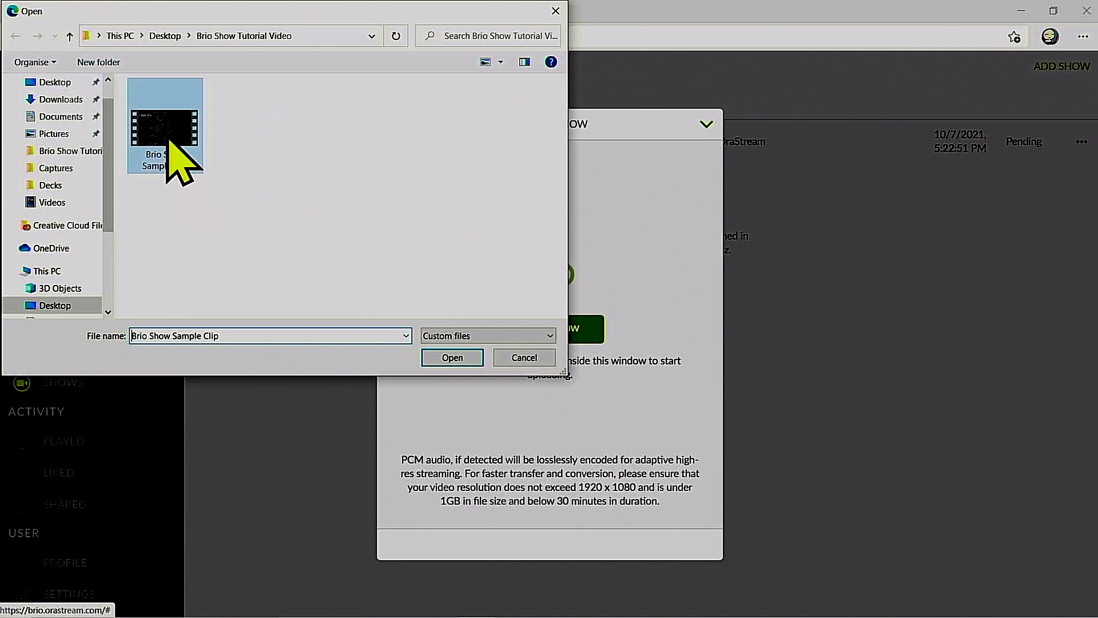
{"action": "left_click", "coordinate": [453, 357]}
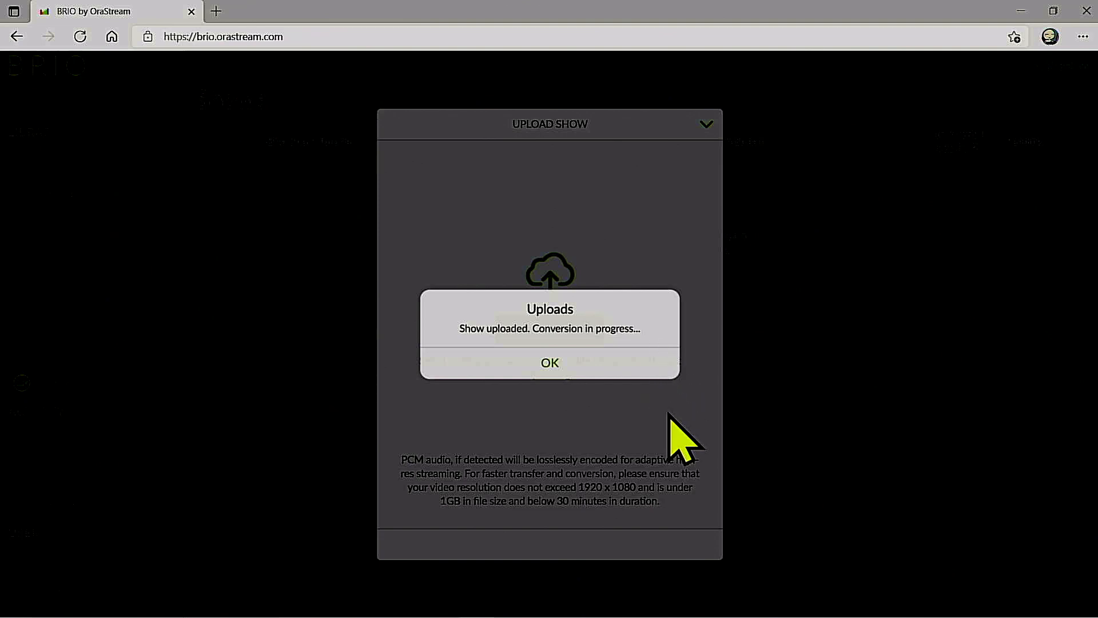
{"action": "left_click", "coordinate": [550, 372]}
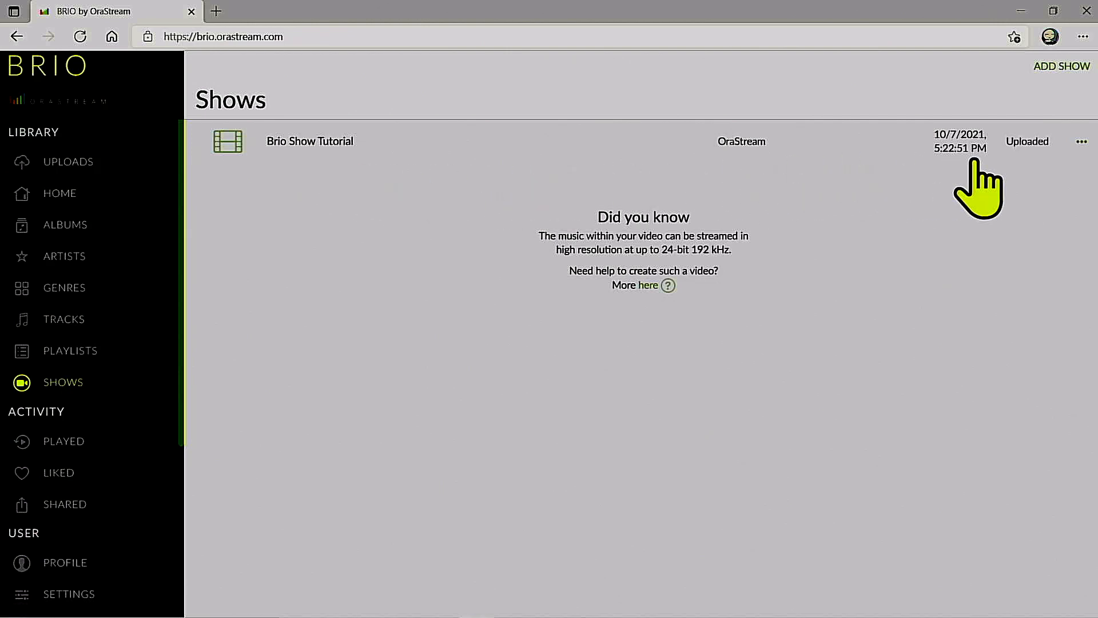
Step: Open the Brio Show Tutorial show for editing and change its cover to the image Brio Show BG
{"action": "left_click", "coordinate": [1082, 143]}
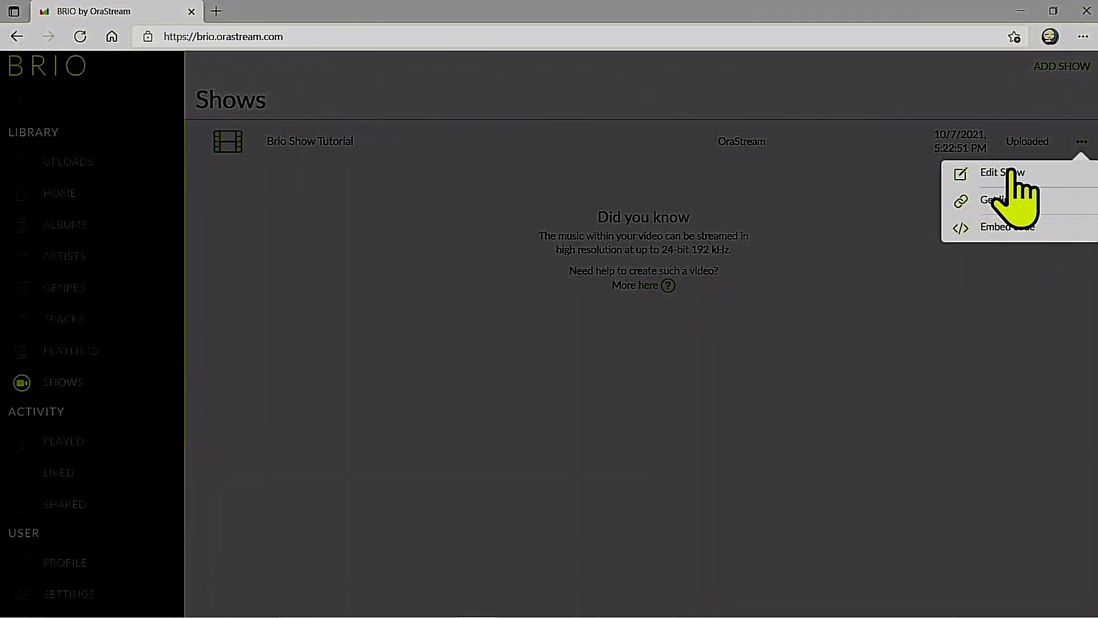
{"action": "left_click", "coordinate": [1007, 188]}
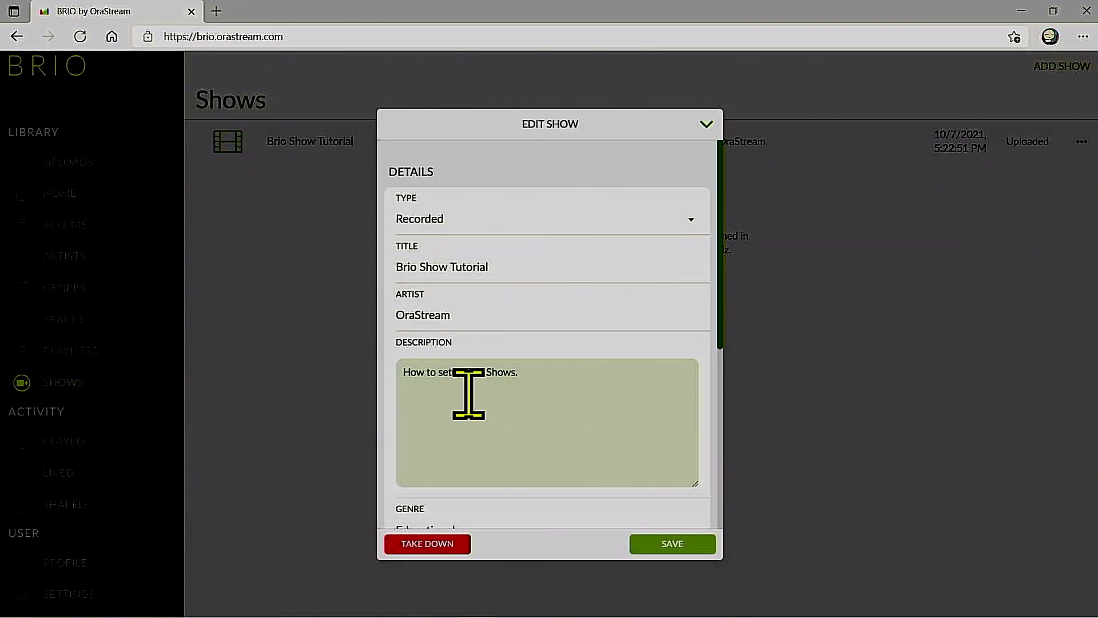
{"action": "scroll", "coordinate": [642, 275], "scroll_direction": "down", "scroll_amount": 3}
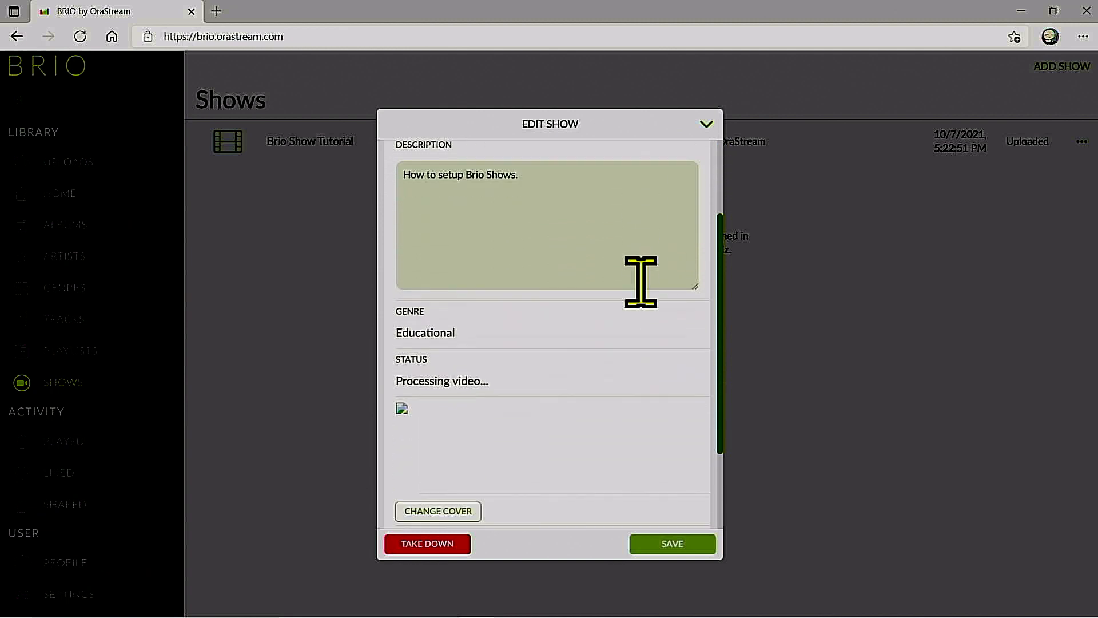
{"action": "scroll", "coordinate": [641, 282], "scroll_direction": "down", "scroll_amount": 3}
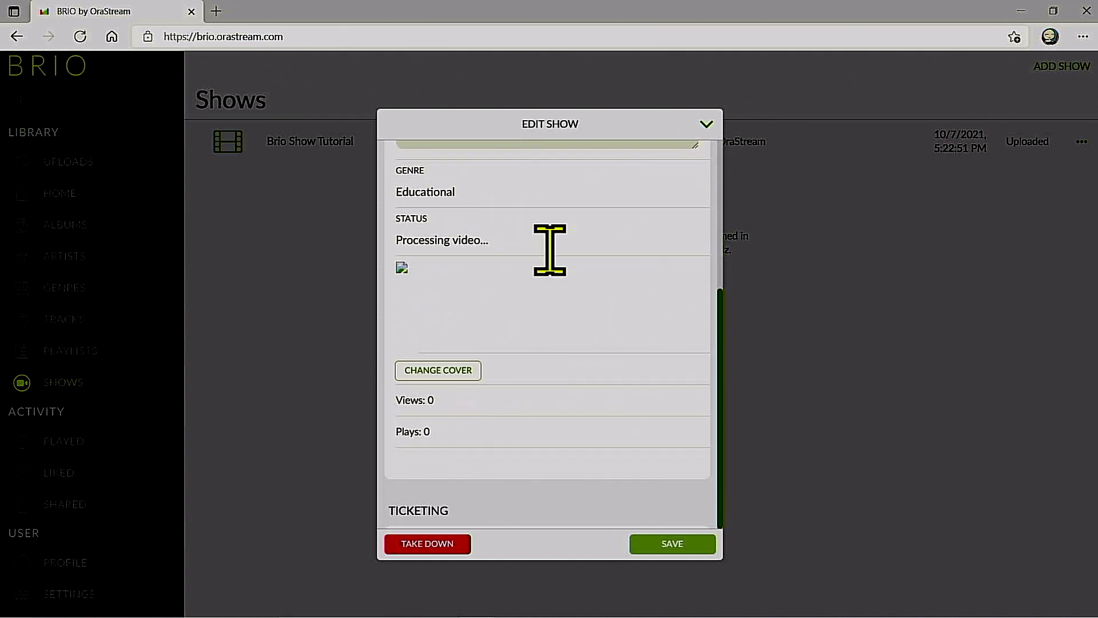
{"action": "scroll", "coordinate": [576, 259], "scroll_direction": "down", "scroll_amount": 1}
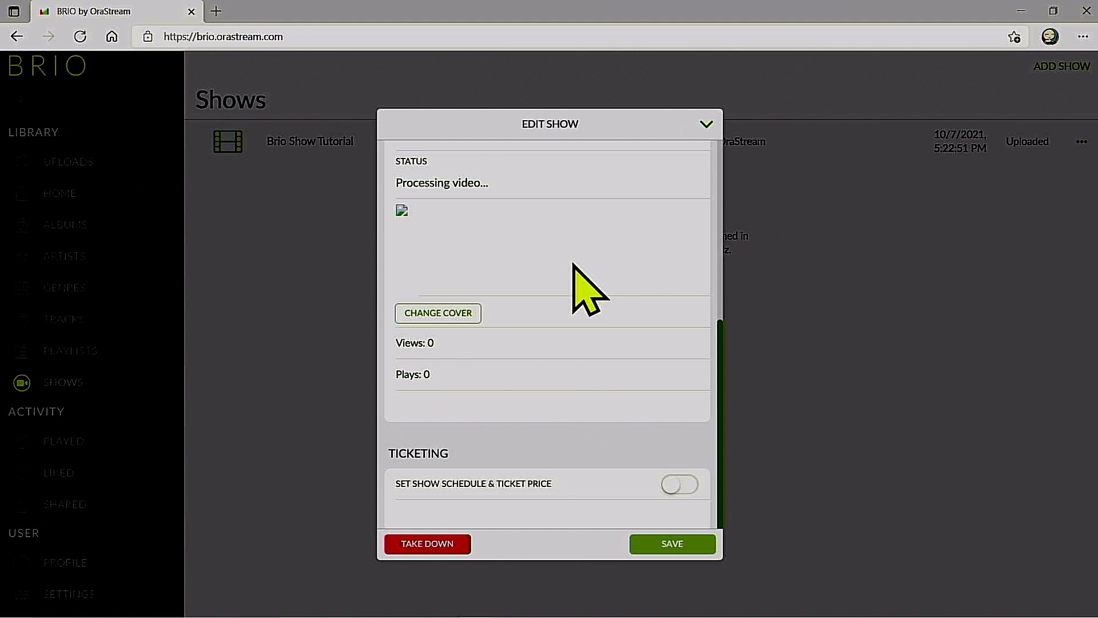
{"action": "scroll", "coordinate": [566, 269], "scroll_direction": "up", "scroll_amount": 1}
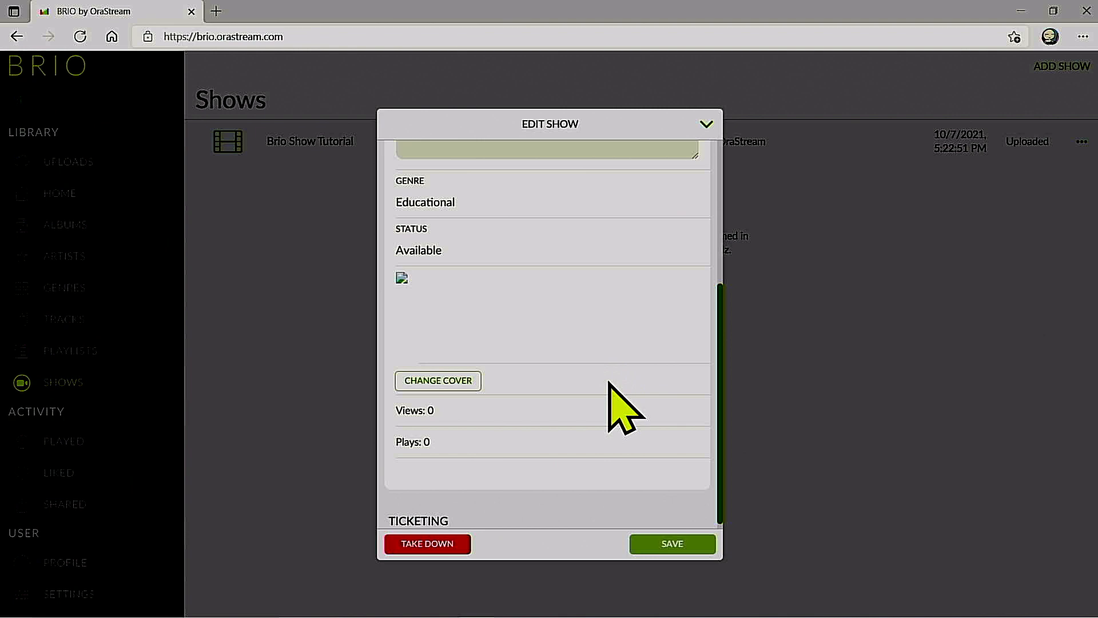
{"action": "left_click", "coordinate": [444, 383]}
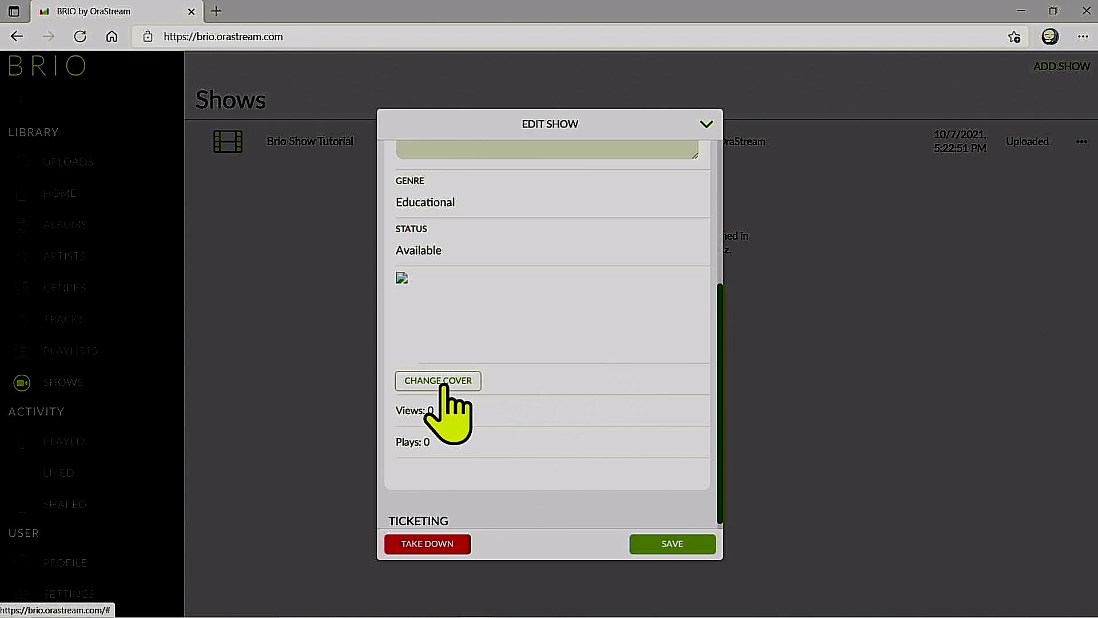
{"action": "left_click", "coordinate": [173, 144]}
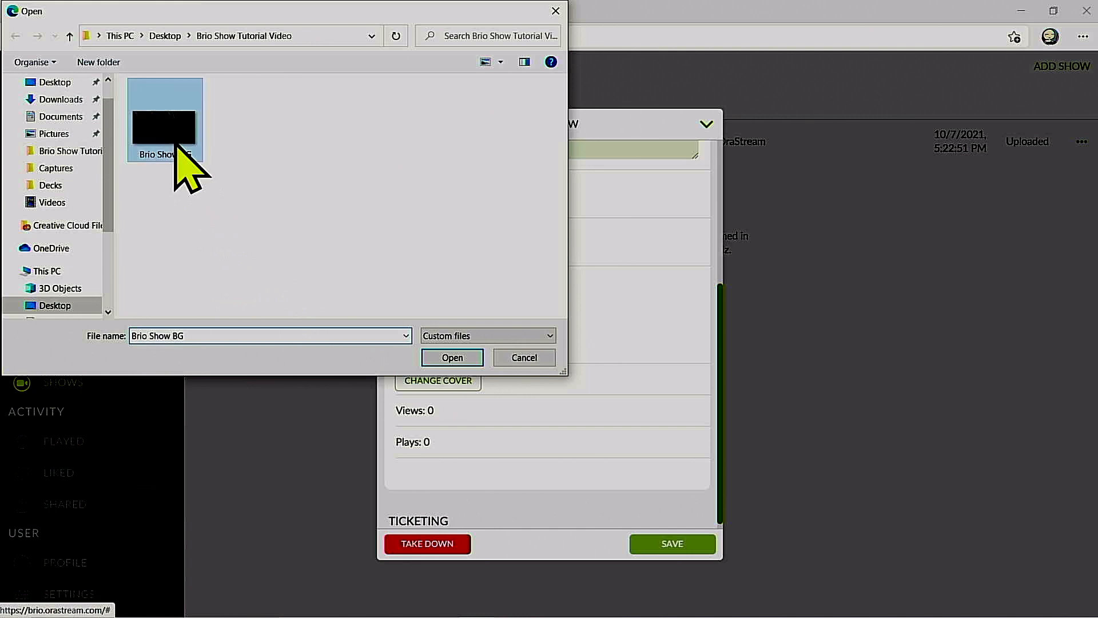
{"action": "left_click", "coordinate": [443, 358]}
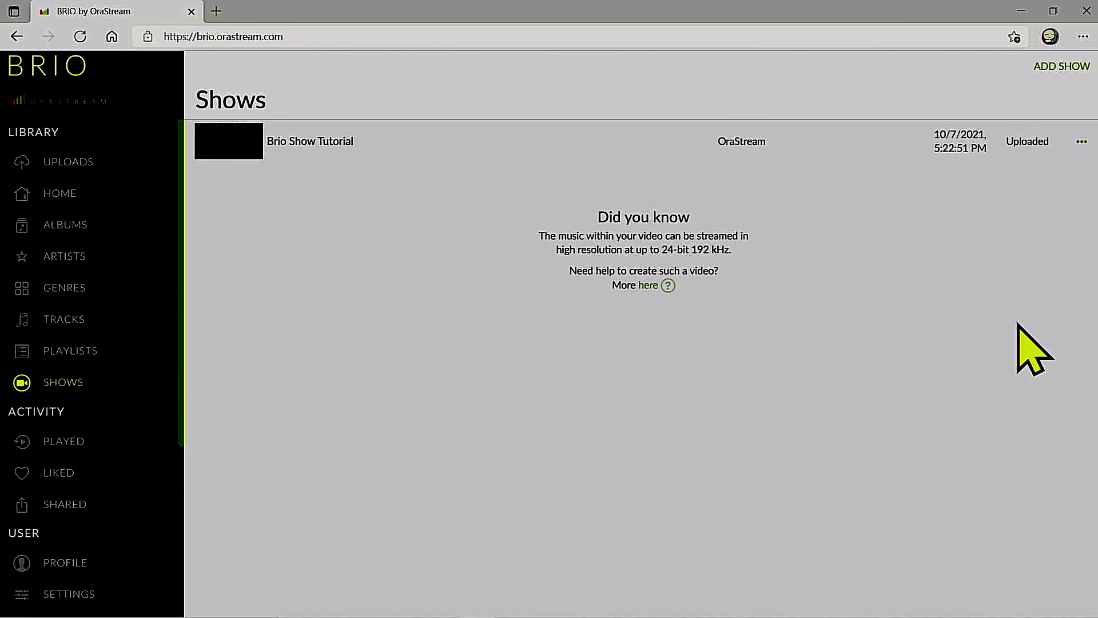
Step: Reopen the Brio Show Tutorial show for editing and enable its show schedule and ticket price settings
{"action": "left_click", "coordinate": [1079, 144]}
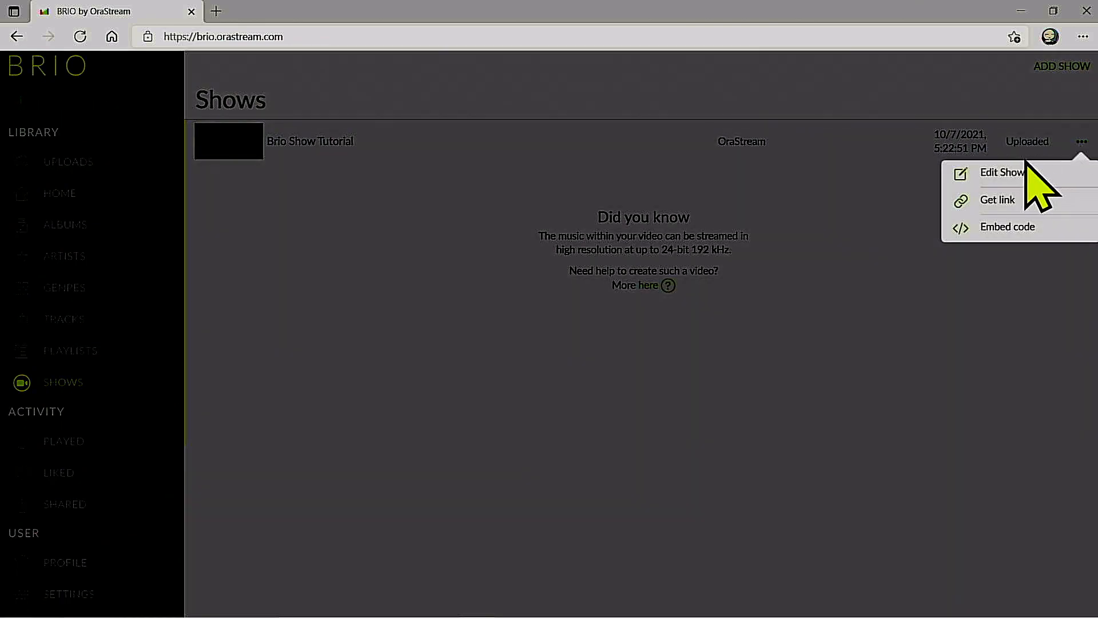
{"action": "left_click", "coordinate": [1008, 197]}
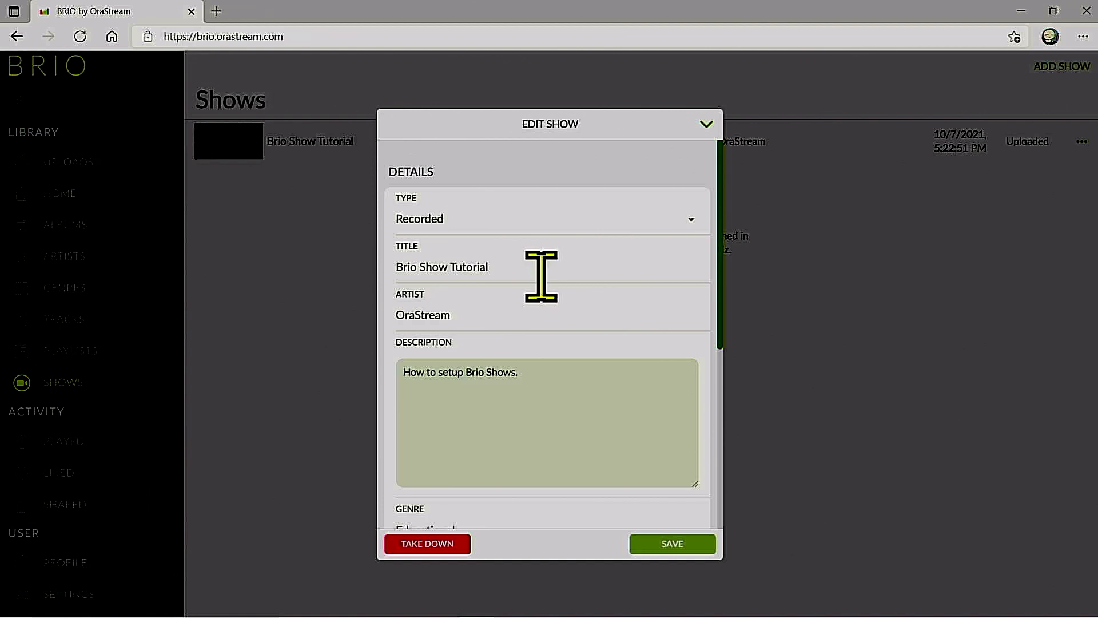
{"action": "scroll", "coordinate": [539, 274], "scroll_direction": "down", "scroll_amount": 6}
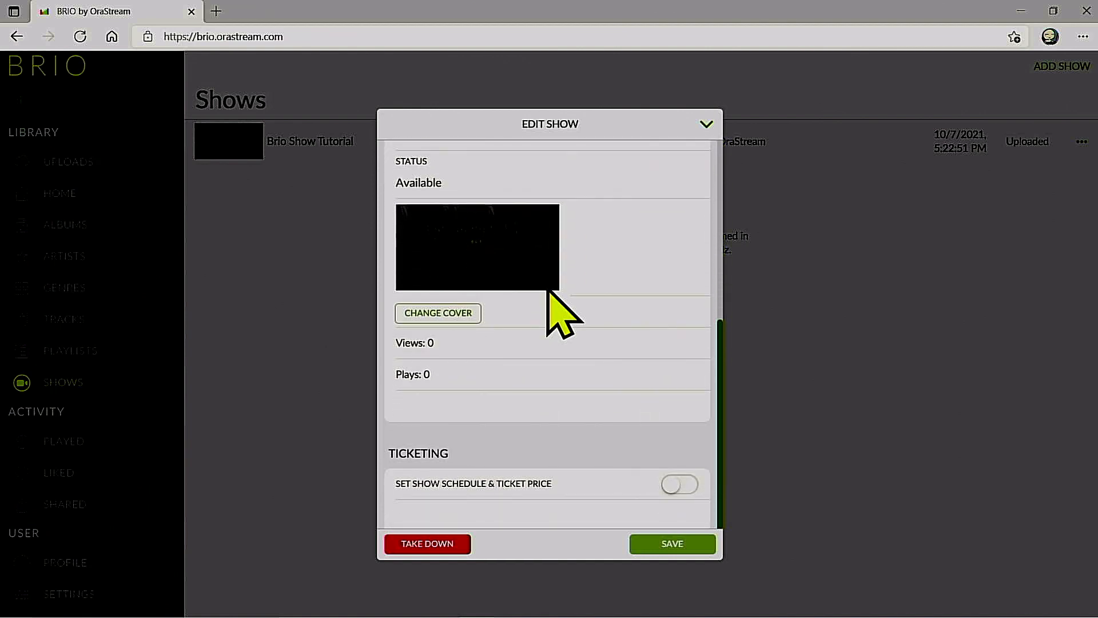
{"action": "left_click", "coordinate": [681, 485]}
{"action": "scroll", "coordinate": [667, 401], "scroll_direction": "down", "scroll_amount": 5}
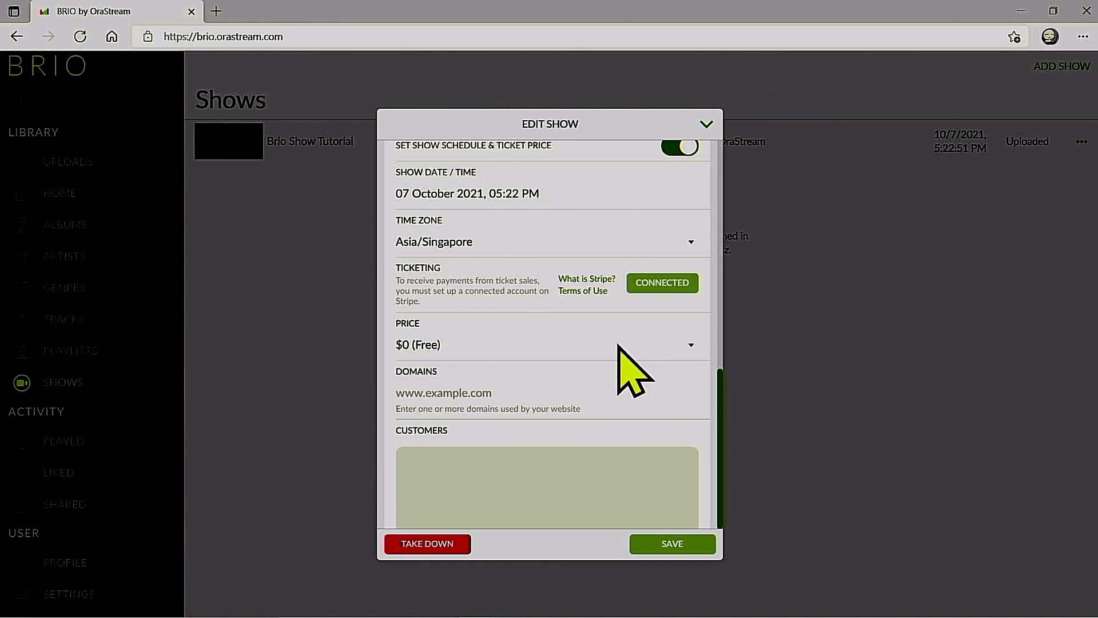
{"action": "scroll", "coordinate": [630, 369], "scroll_direction": "up", "scroll_amount": 1}
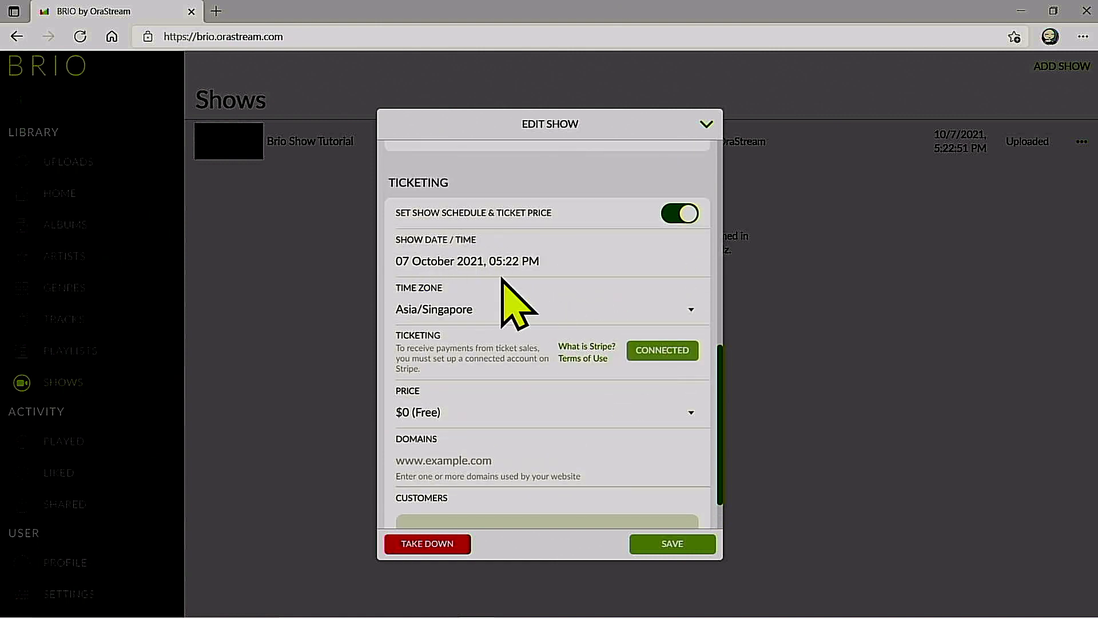
Step: Set the show's date to 01 May 2022
{"action": "left_click", "coordinate": [496, 262]}
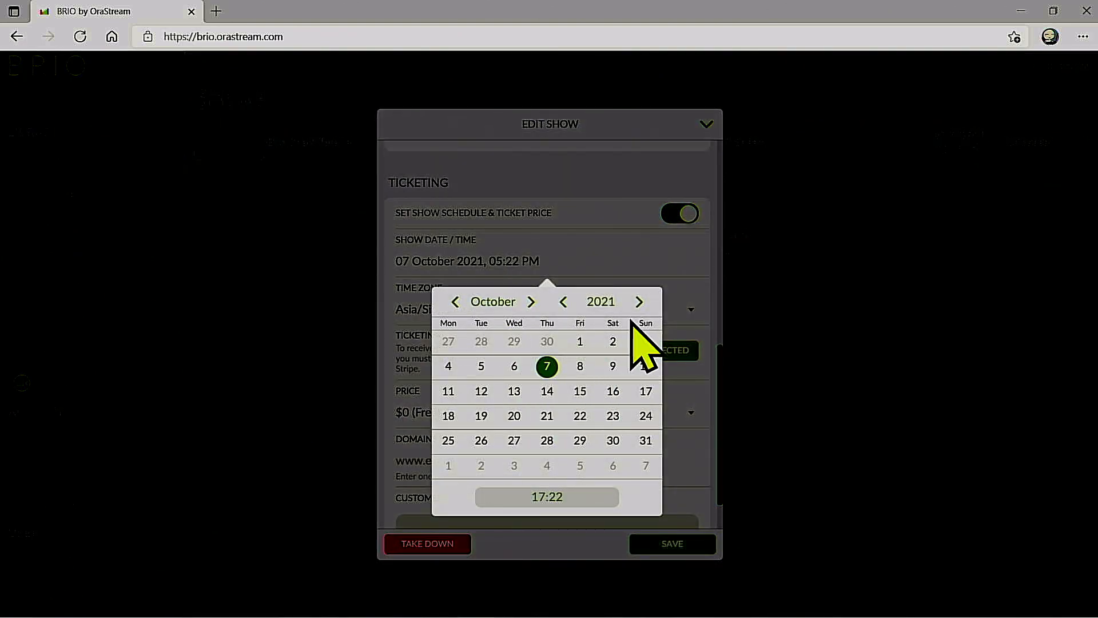
{"action": "left_click", "coordinate": [599, 303]}
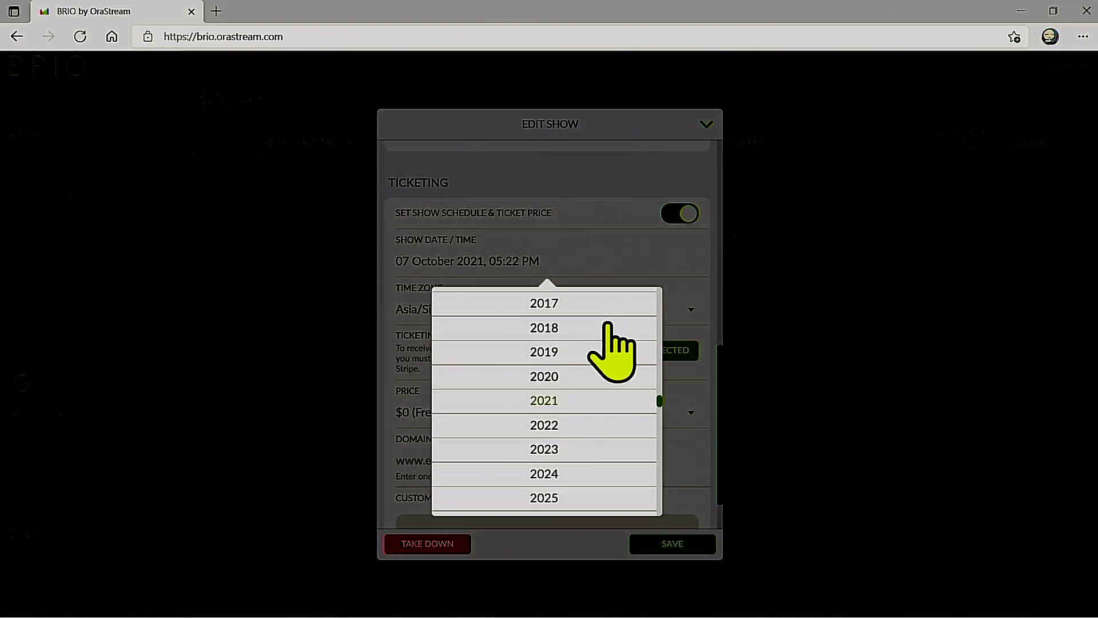
{"action": "left_click", "coordinate": [553, 423]}
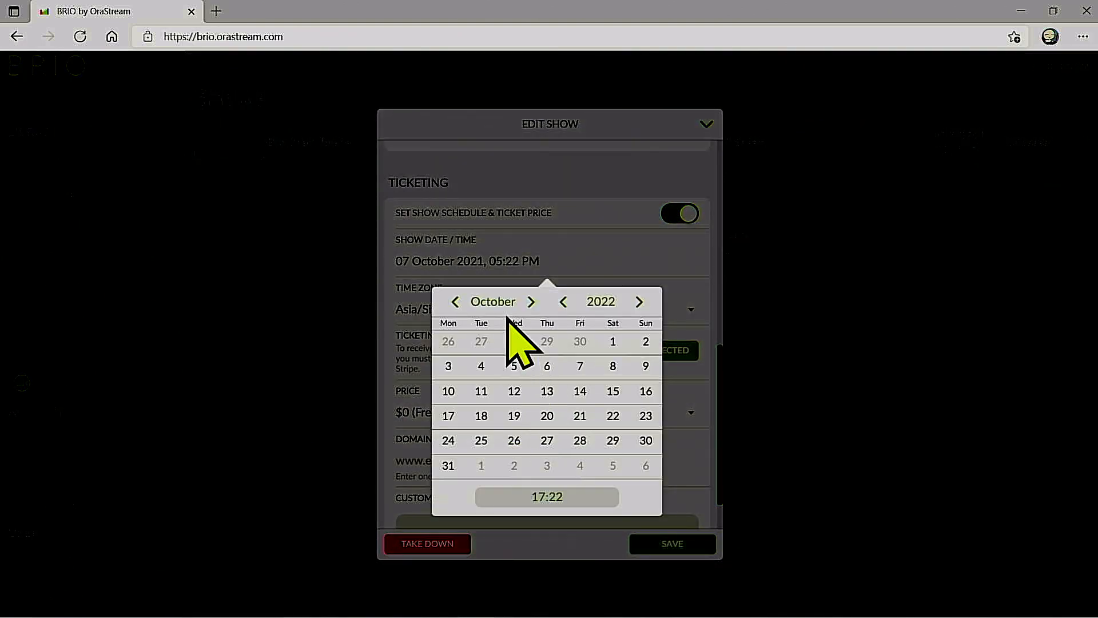
{"action": "left_click", "coordinate": [493, 302]}
{"action": "left_click", "coordinate": [542, 380]}
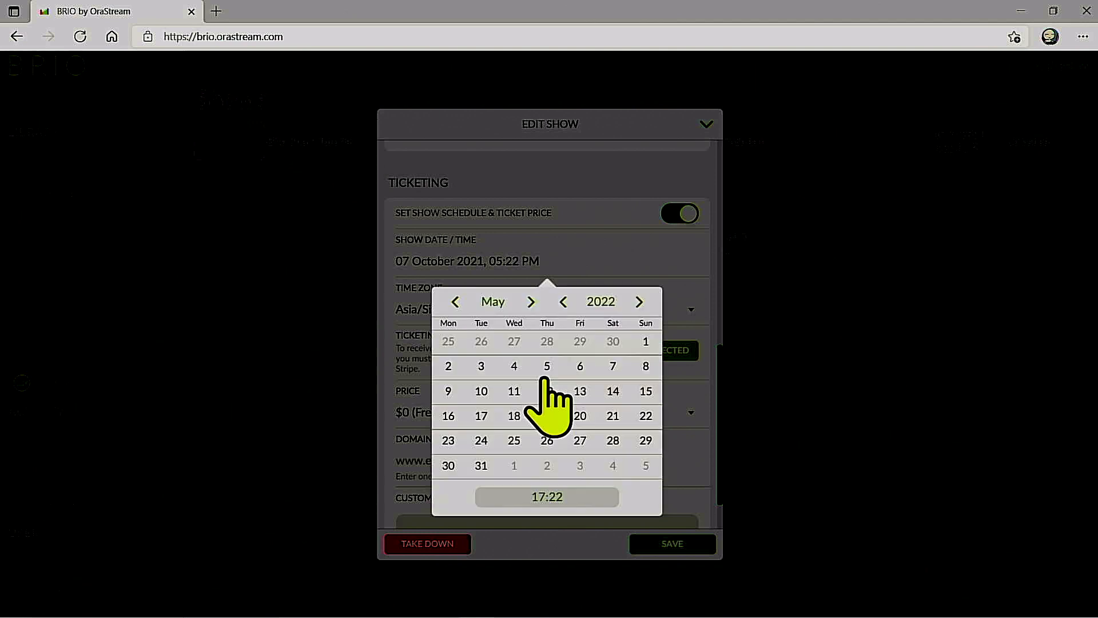
{"action": "left_click", "coordinate": [646, 342]}
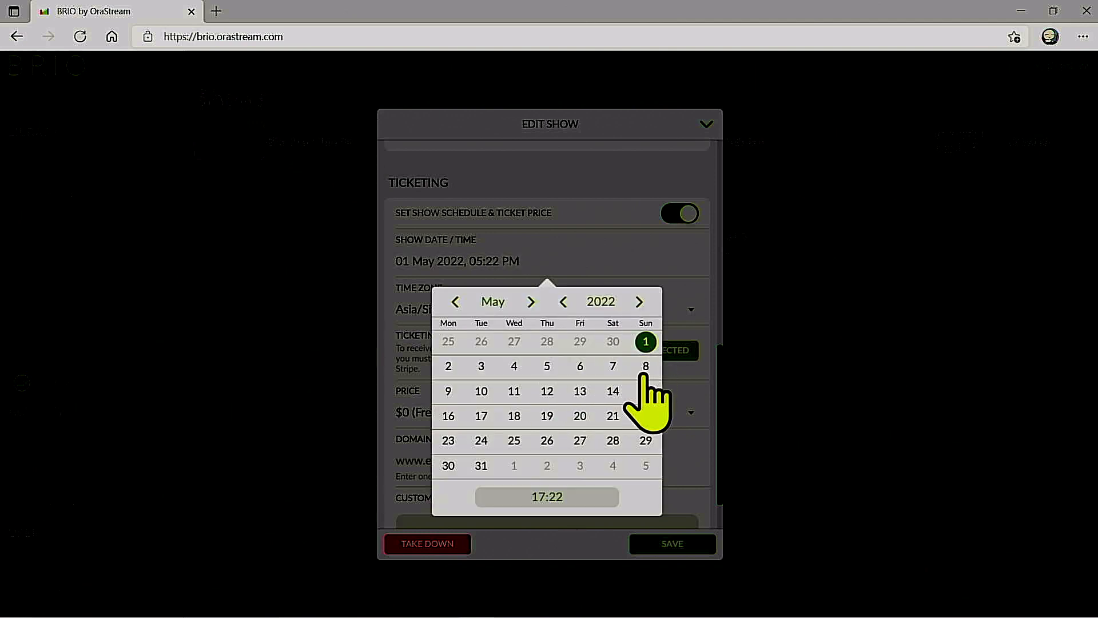
Step: Set the show's start time to 19:00 and close the date and time picker
{"action": "left_click", "coordinate": [548, 496]}
{"action": "scroll", "coordinate": [533, 455], "scroll_direction": "down", "scroll_amount": 3}
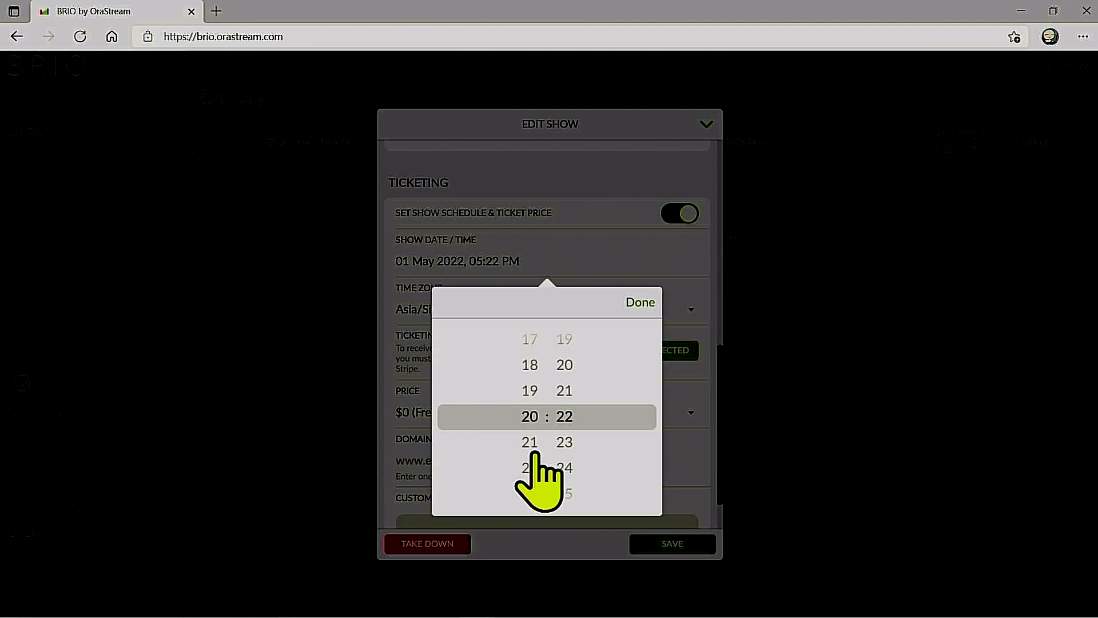
{"action": "scroll", "coordinate": [538, 412], "scroll_direction": "up", "scroll_amount": 1}
{"action": "scroll", "coordinate": [566, 423], "scroll_direction": "up", "scroll_amount": 8}
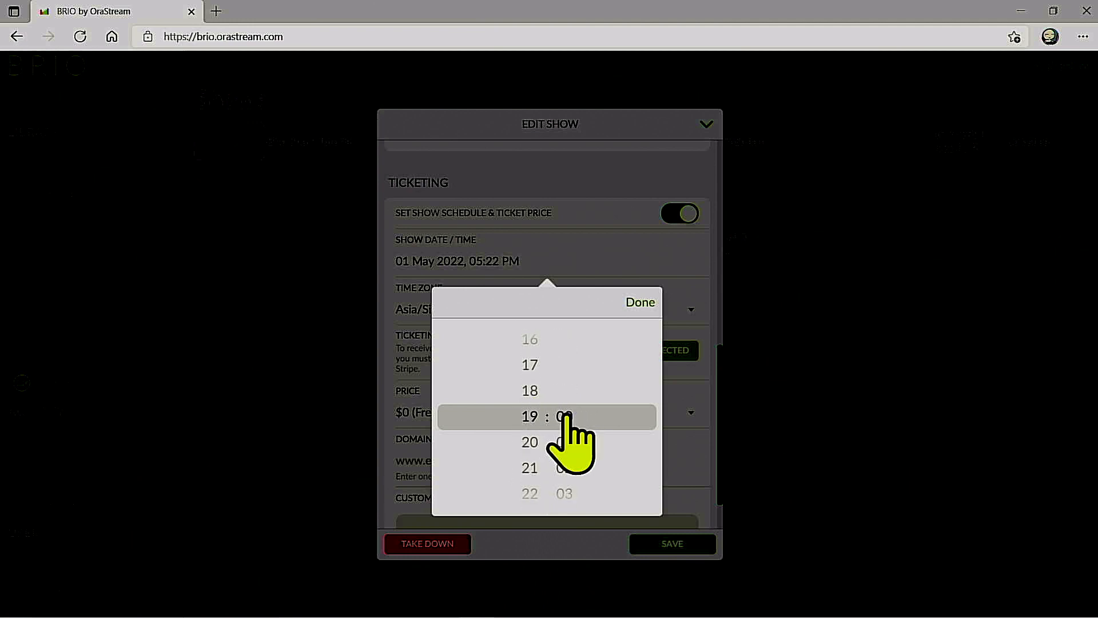
{"action": "left_click", "coordinate": [641, 302]}
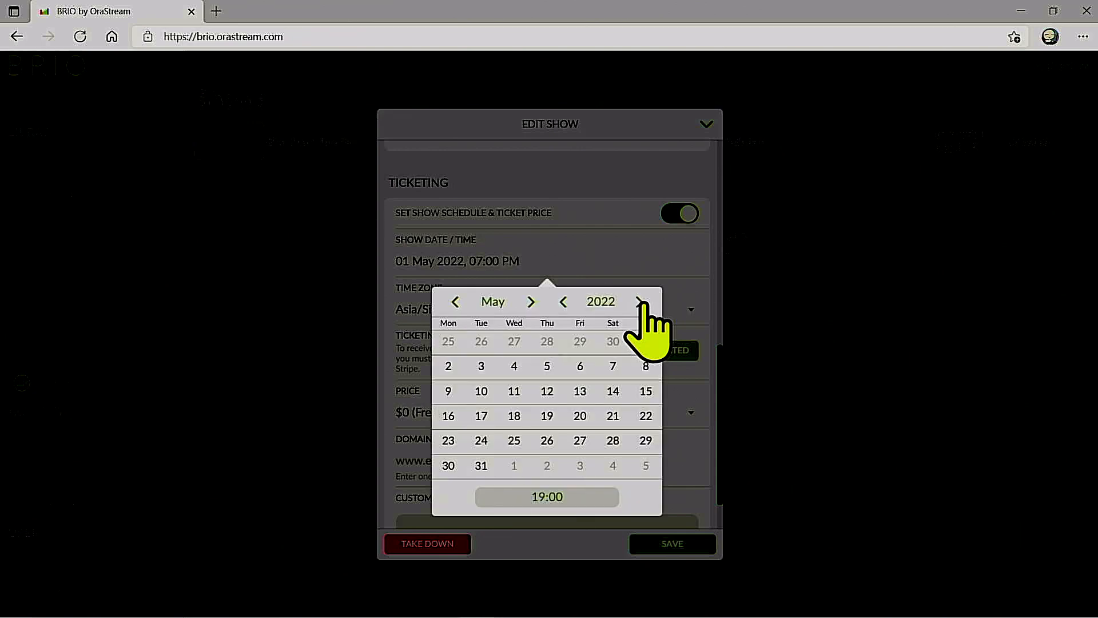
{"action": "left_click", "coordinate": [847, 428]}
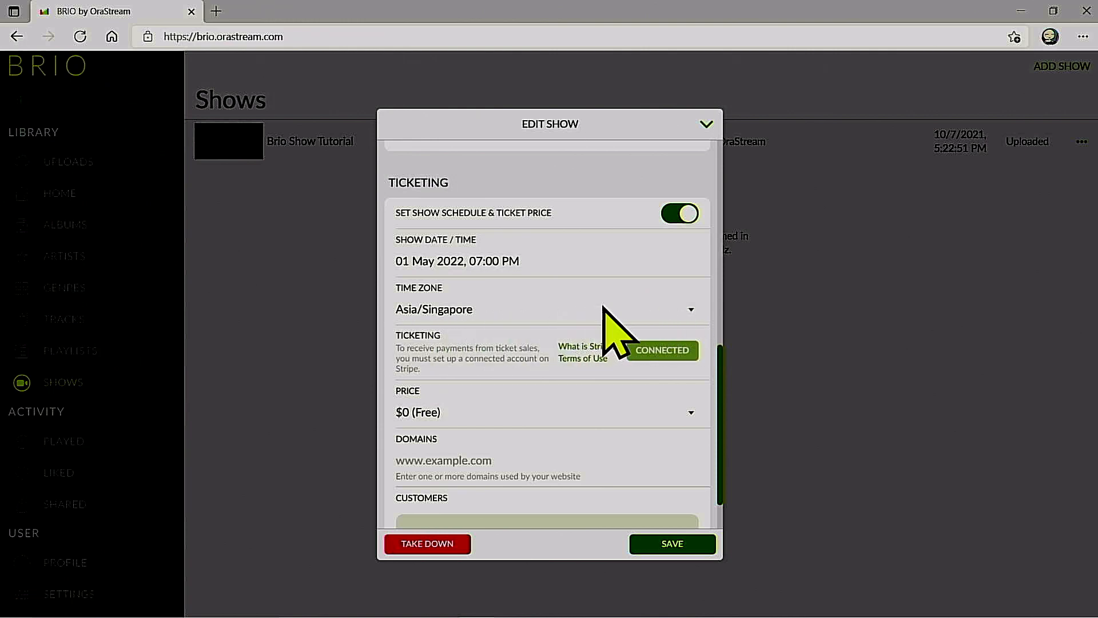
Step: Change the show's time zone to America/New_York
{"action": "left_click", "coordinate": [651, 309]}
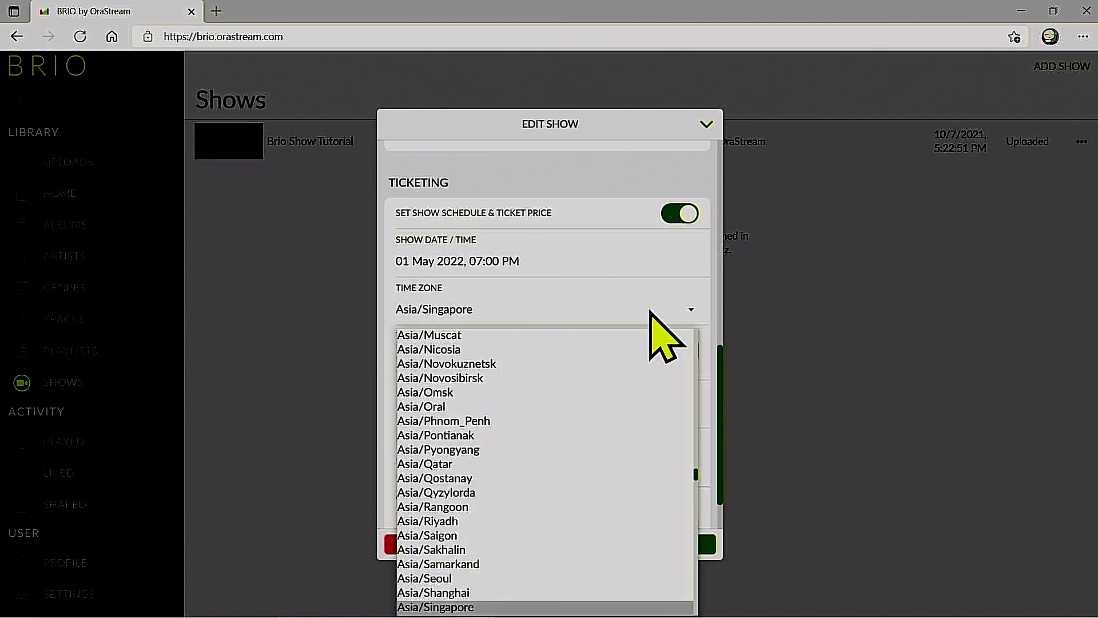
{"action": "scroll", "coordinate": [583, 505], "scroll_direction": "up", "scroll_amount": 14}
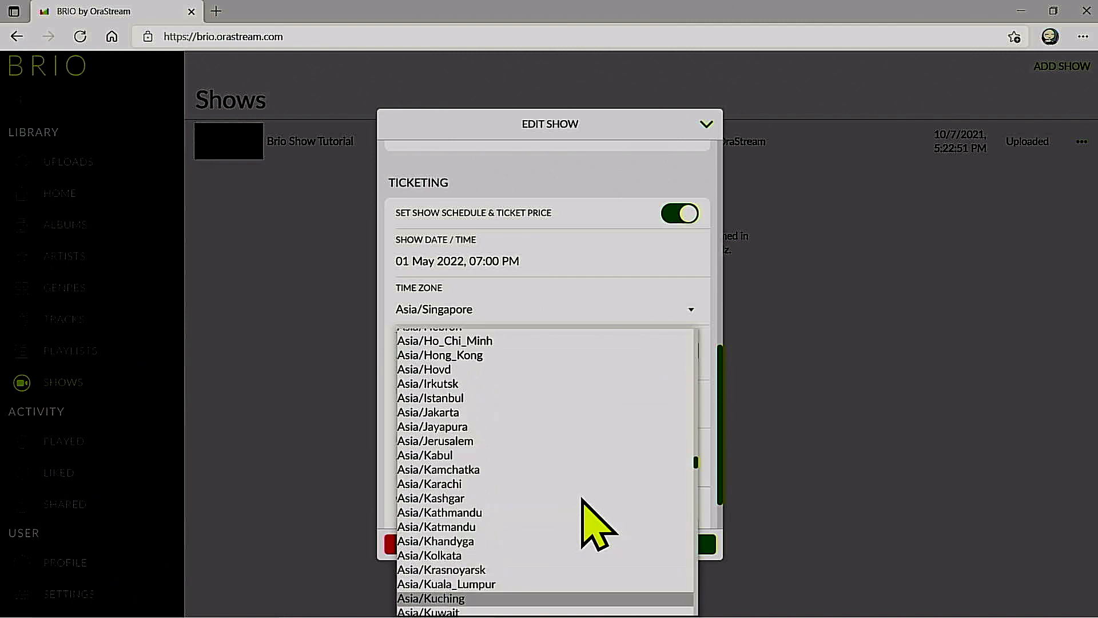
{"action": "scroll", "coordinate": [581, 495], "scroll_direction": "up", "scroll_amount": 15}
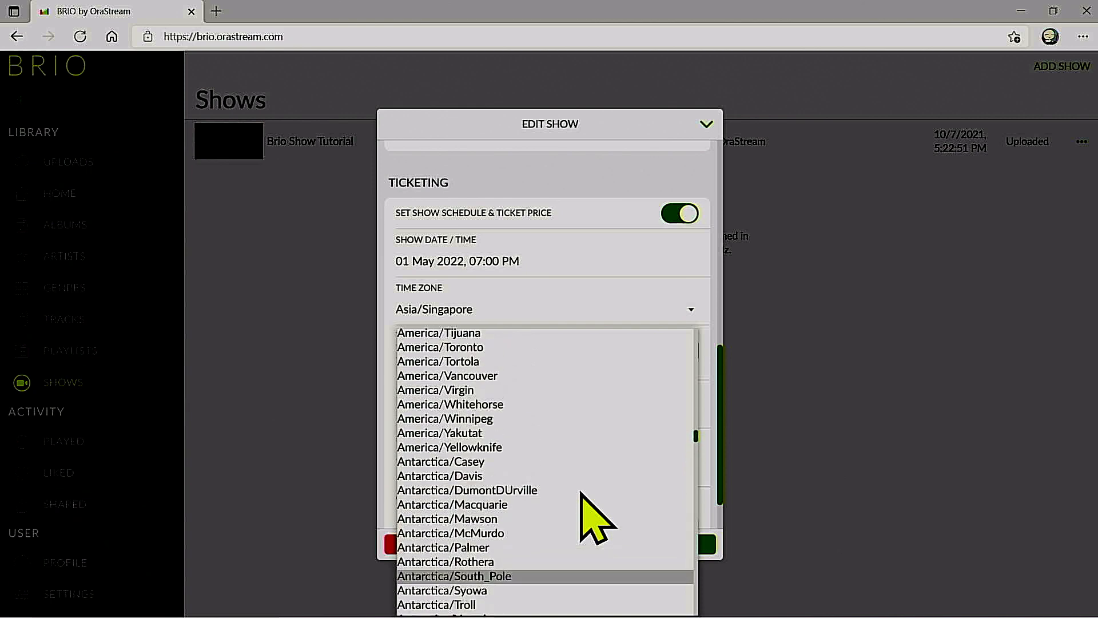
{"action": "scroll", "coordinate": [581, 491], "scroll_direction": "up", "scroll_amount": 8}
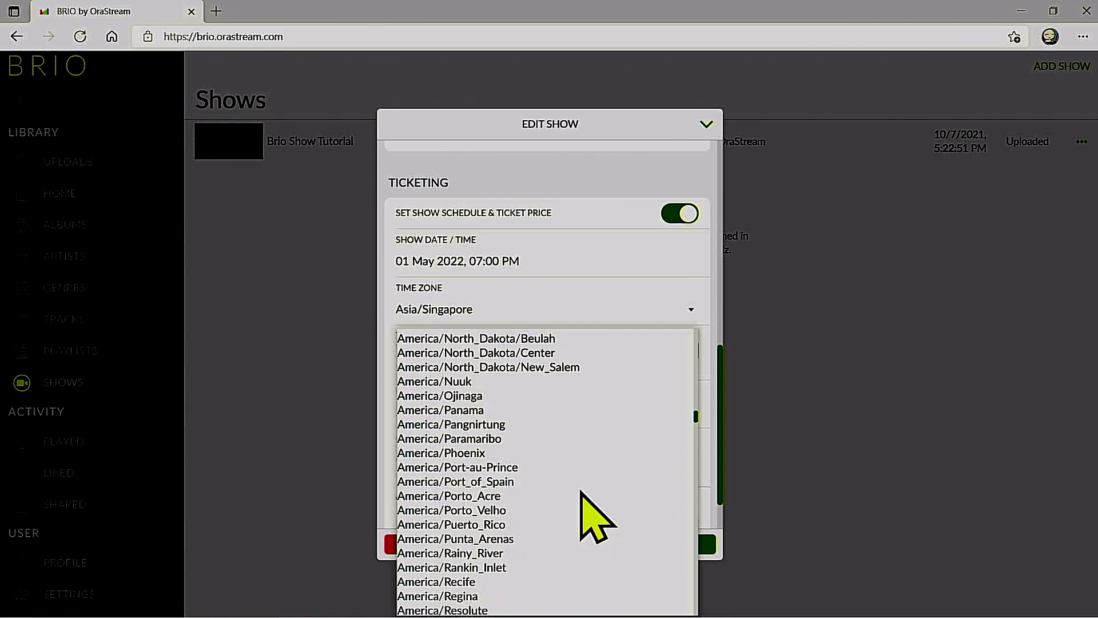
{"action": "left_click", "coordinate": [482, 407]}
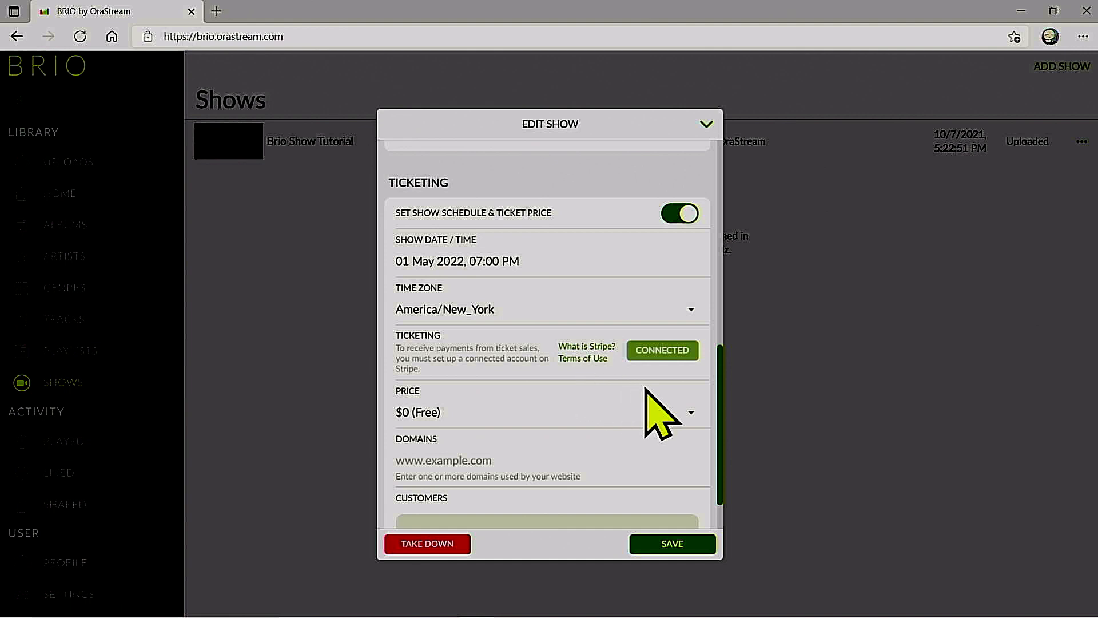
Step: Look through the available ticket prices and choose $0 (Free) for the show
{"action": "scroll", "coordinate": [641, 386], "scroll_direction": "down", "scroll_amount": 1}
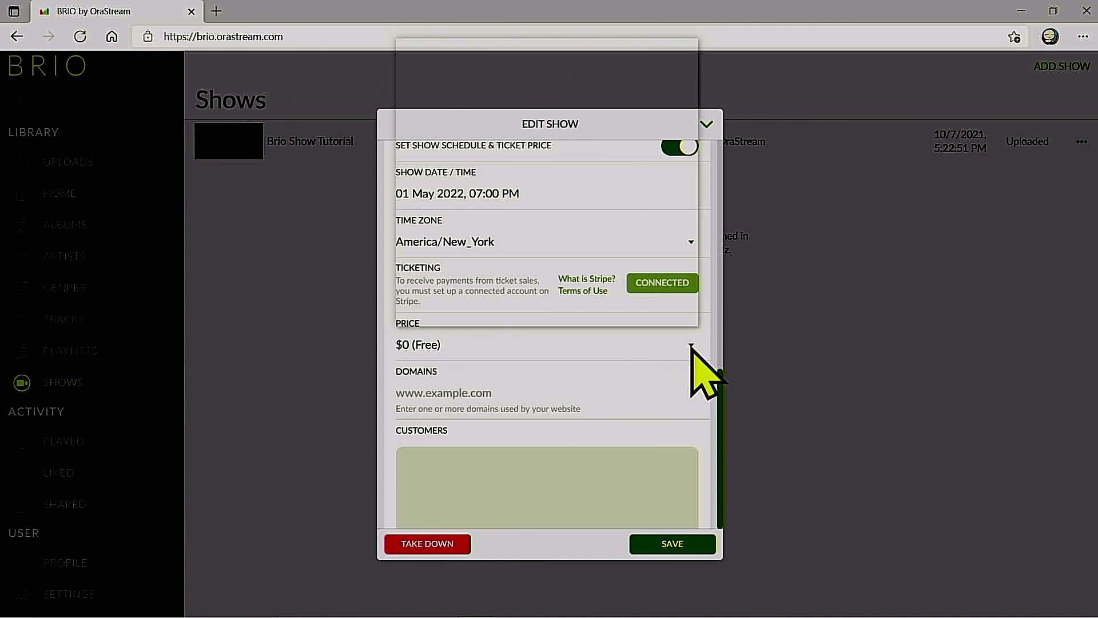
{"action": "left_click", "coordinate": [692, 347]}
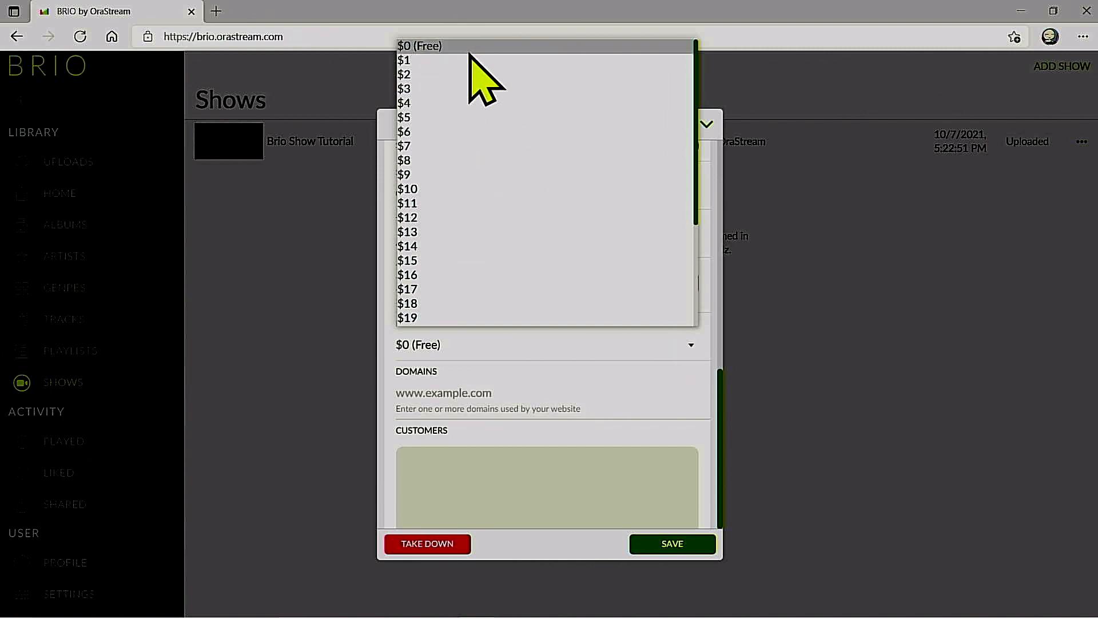
{"action": "scroll", "coordinate": [509, 228], "scroll_direction": "down", "scroll_amount": 4}
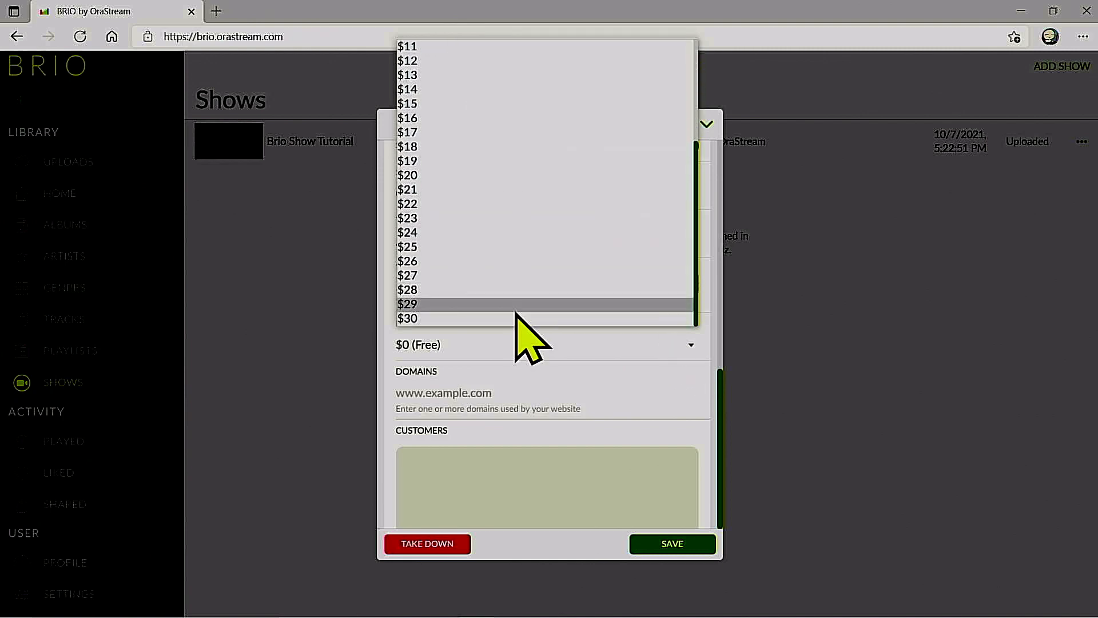
{"action": "scroll", "coordinate": [524, 320], "scroll_direction": "up", "scroll_amount": 4}
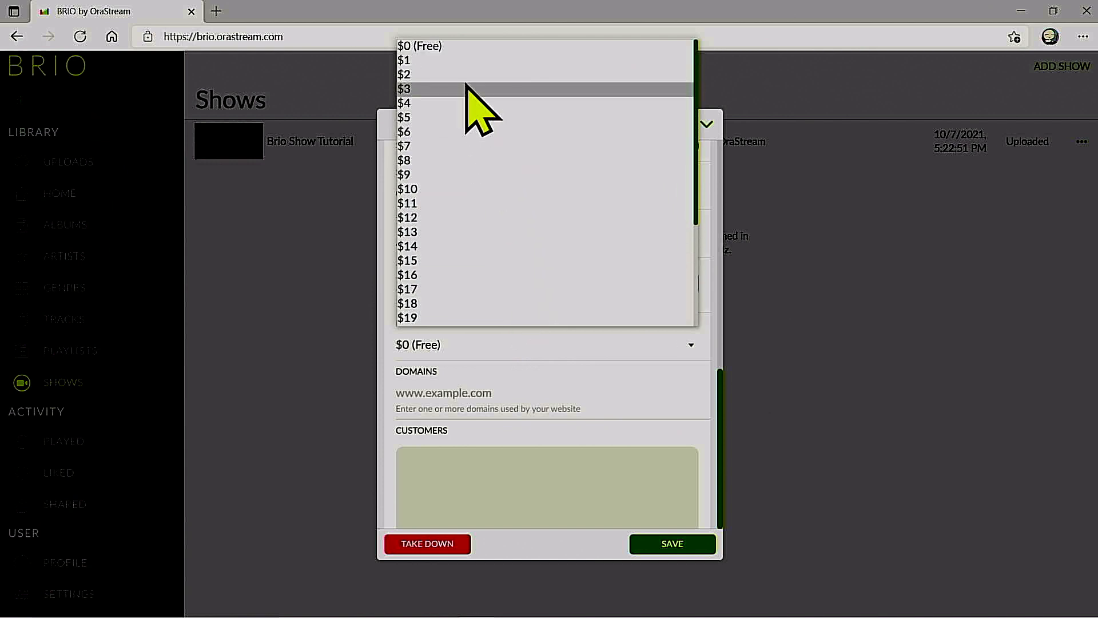
{"action": "left_click", "coordinate": [434, 46]}
{"action": "left_click", "coordinate": [493, 387]}
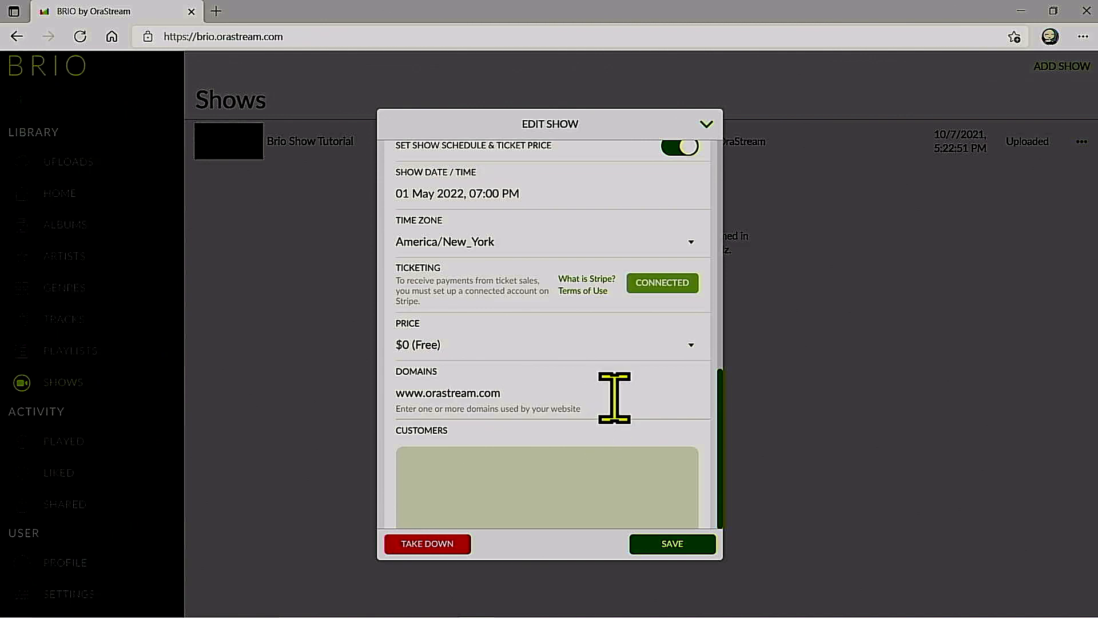
{"action": "scroll", "coordinate": [615, 441], "scroll_direction": "down", "scroll_amount": 2}
{"action": "left_click", "coordinate": [580, 400]}
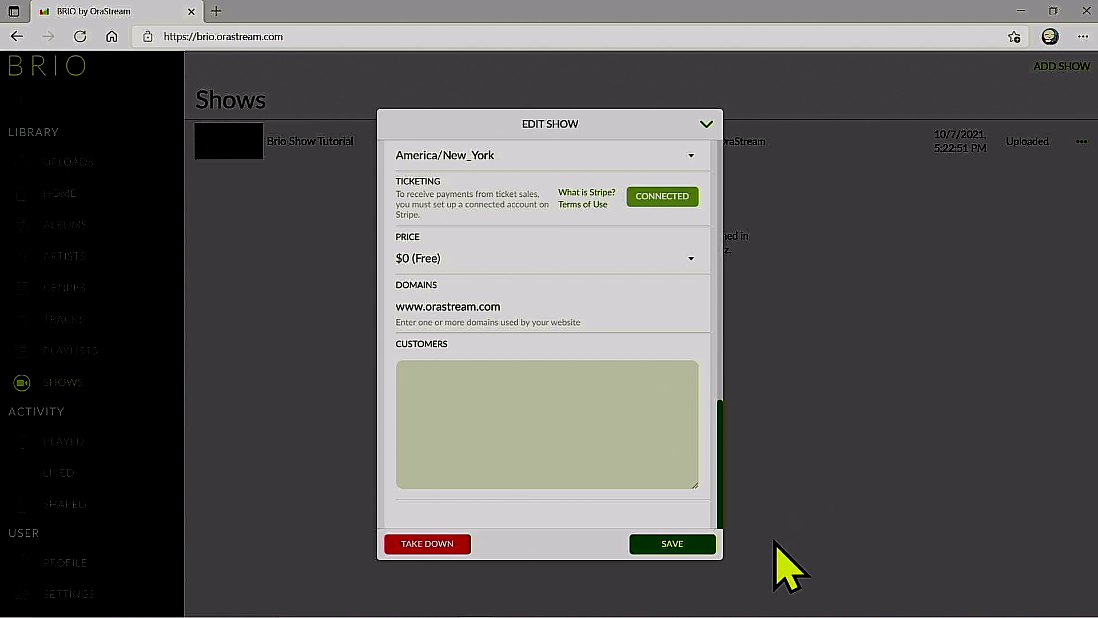
{"action": "scroll", "coordinate": [575, 424], "scroll_direction": "up", "scroll_amount": 8}
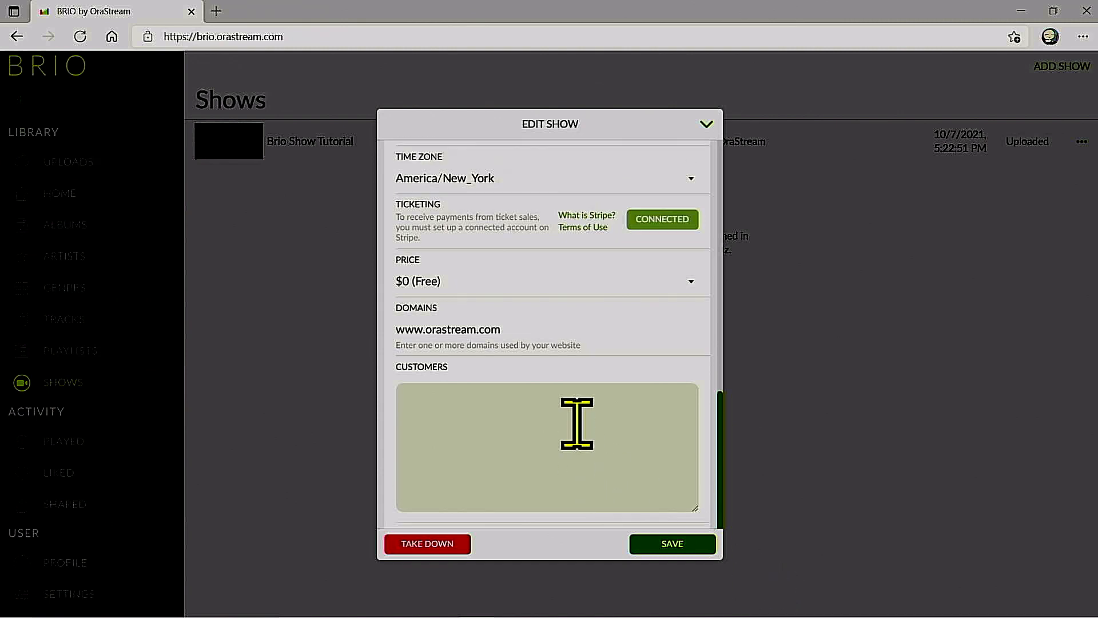
{"action": "scroll", "coordinate": [578, 425], "scroll_direction": "up", "scroll_amount": 7}
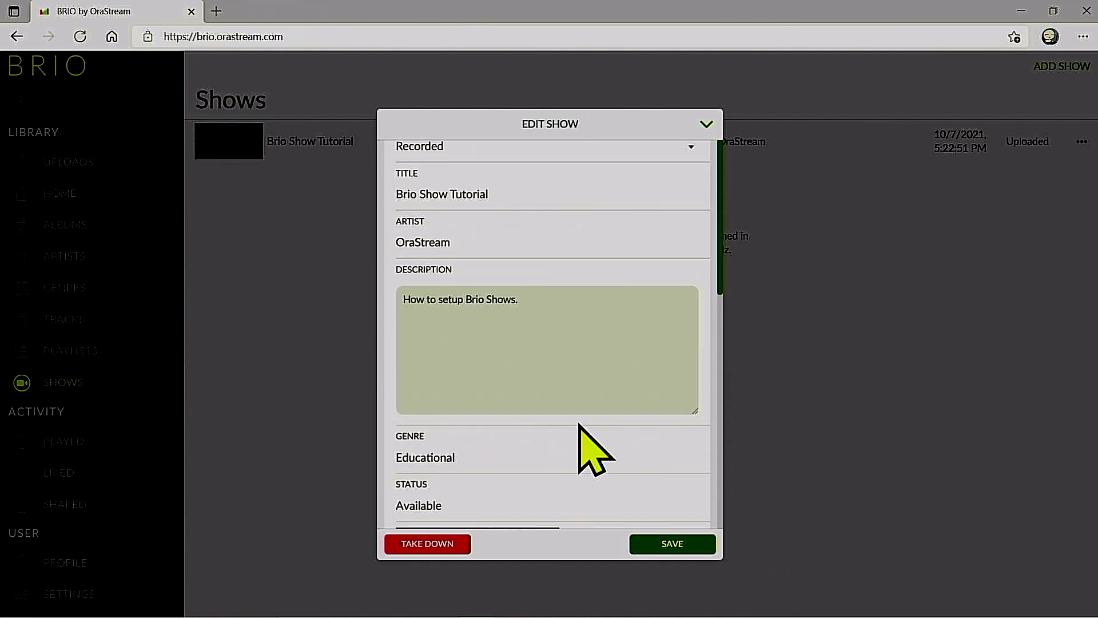
{"action": "left_click", "coordinate": [678, 547]}
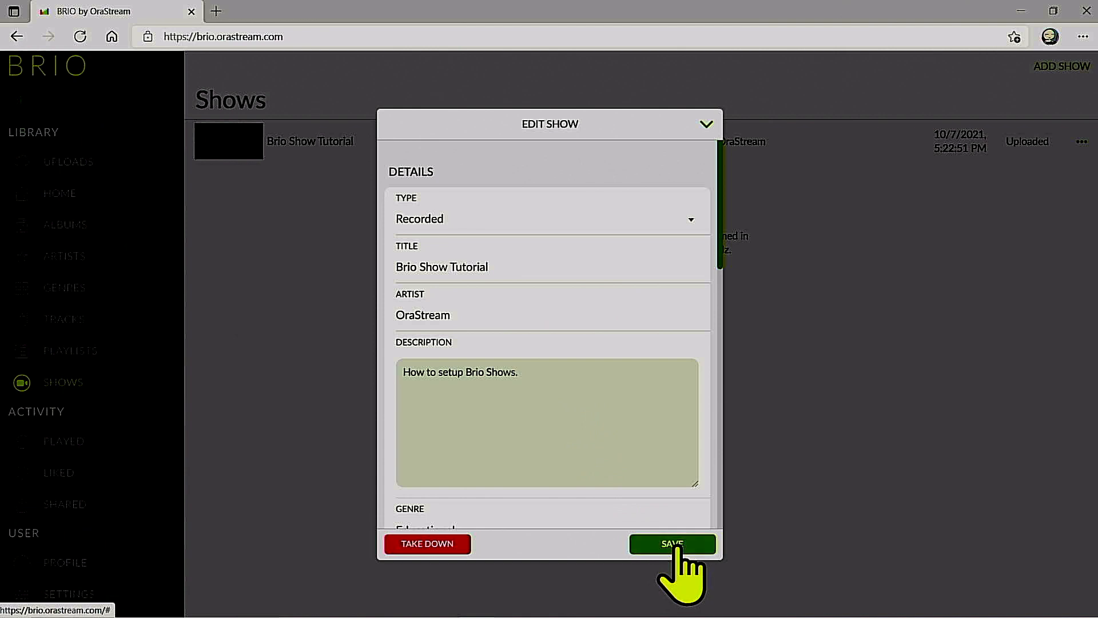